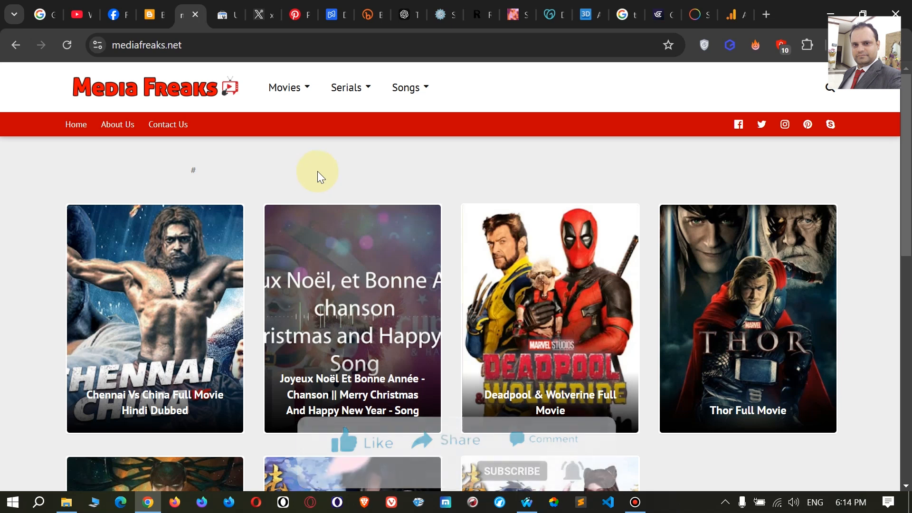
{"action": "scroll", "coordinate": [317, 177], "scroll_direction": "down", "scroll_amount": 6}
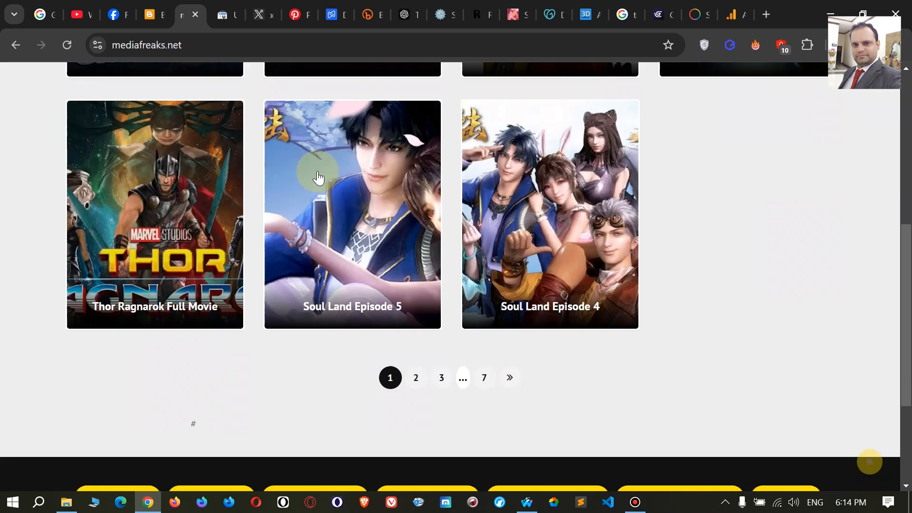
{"action": "scroll", "coordinate": [317, 178], "scroll_direction": "up", "scroll_amount": 5}
{"action": "scroll", "coordinate": [317, 177], "scroll_direction": "up", "scroll_amount": 2}
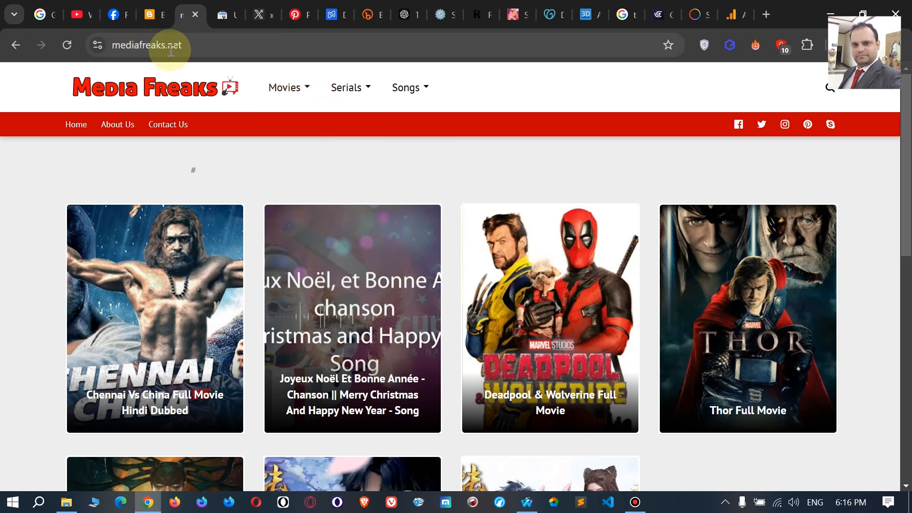
Close the open Media Freaks site tab and reopen the live blog from its Blogger dashboard.
{"action": "left_click", "coordinate": [152, 16]}
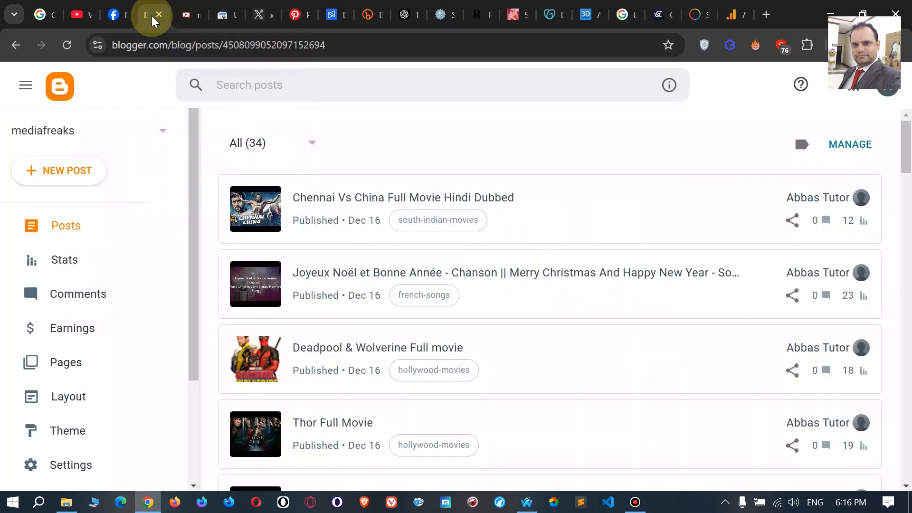
{"action": "left_click", "coordinate": [185, 16]}
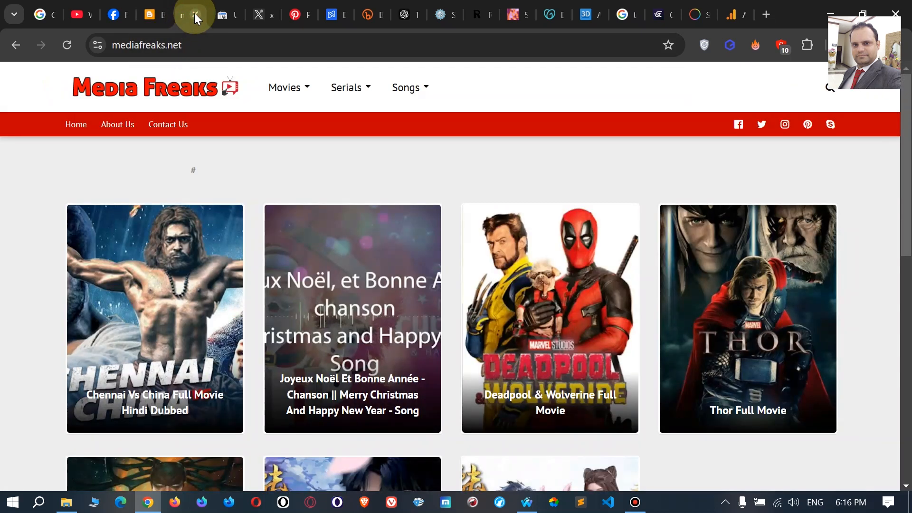
{"action": "left_click", "coordinate": [195, 15]}
{"action": "left_click", "coordinate": [153, 14]}
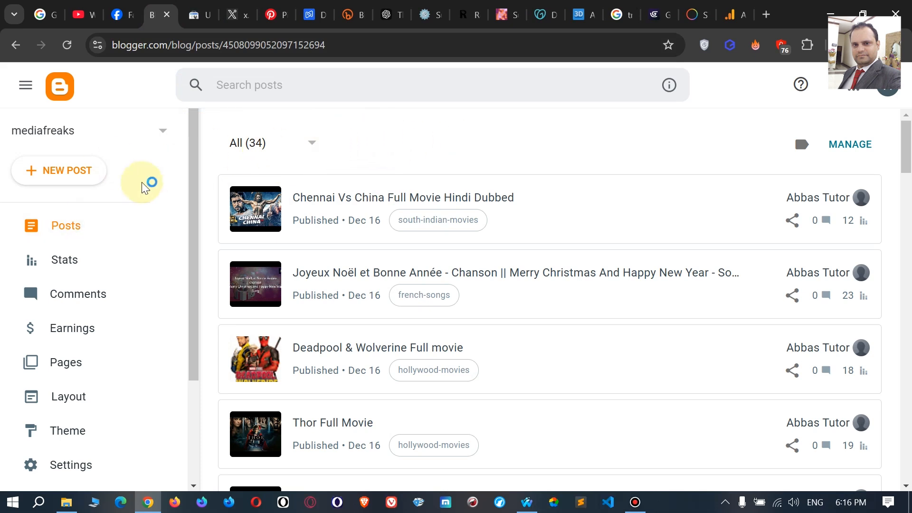
{"action": "scroll", "coordinate": [100, 226], "scroll_direction": "down", "scroll_amount": 3}
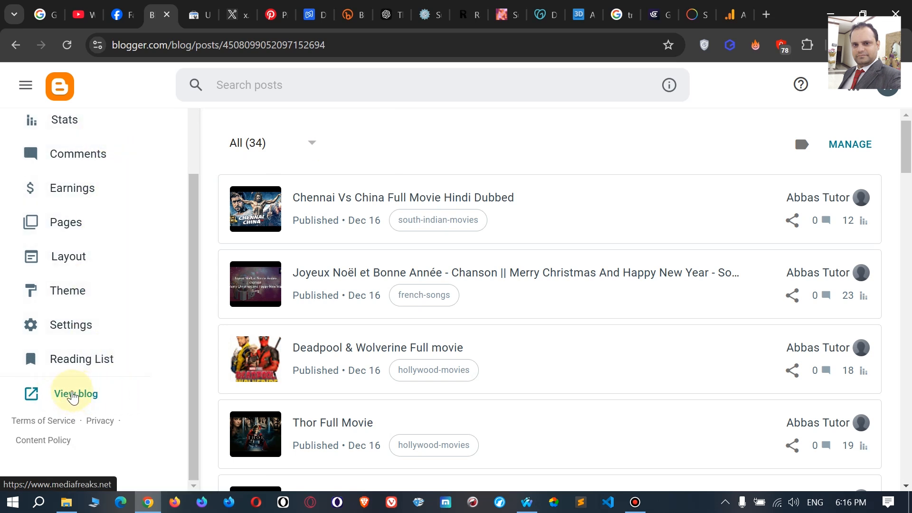
{"action": "left_click", "coordinate": [77, 394]}
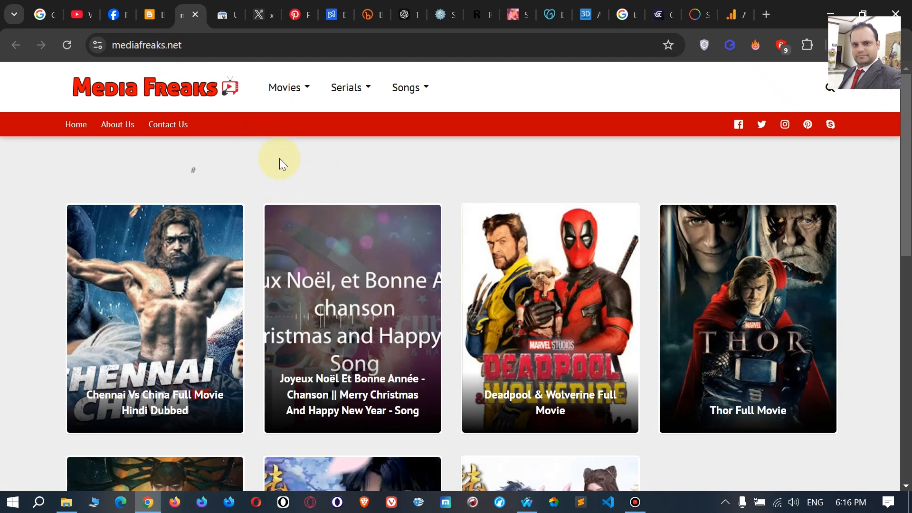
{"action": "left_click", "coordinate": [233, 45]}
{"action": "left_click", "coordinate": [234, 45]}
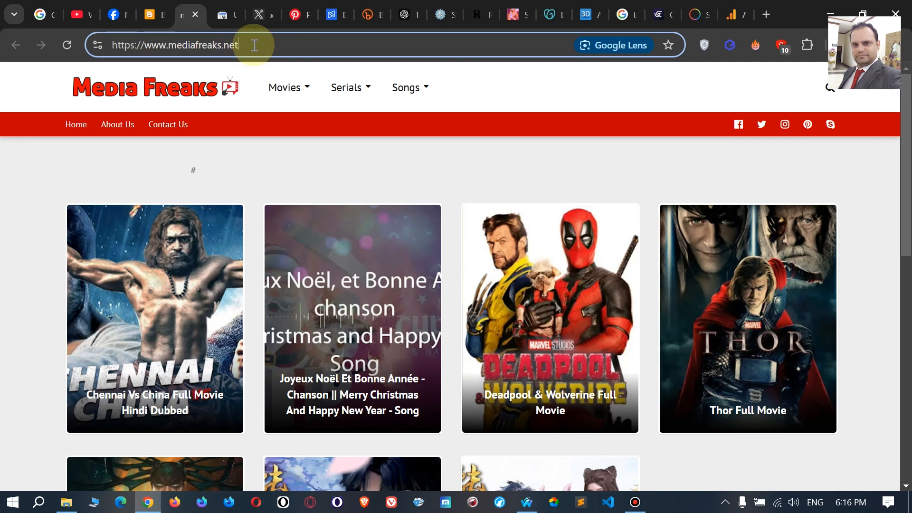
{"action": "type", "text": "/"}
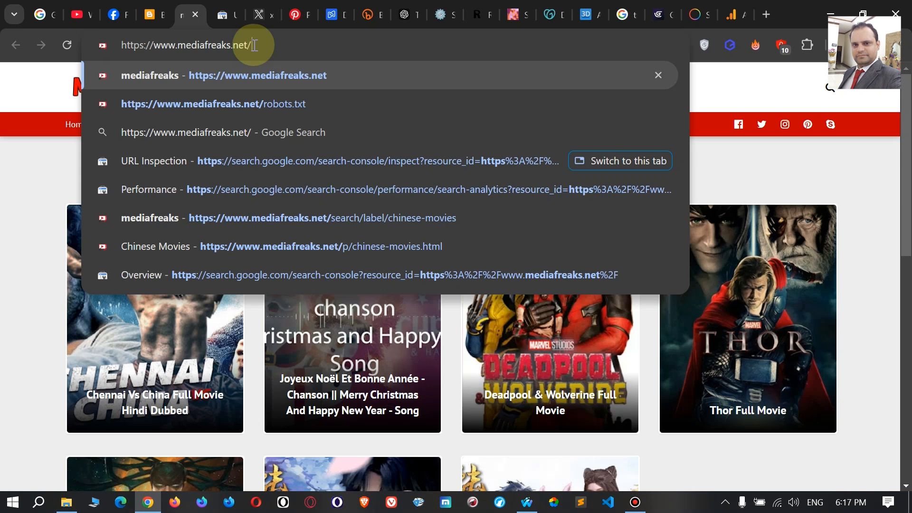
{"action": "type", "text": "ro"}
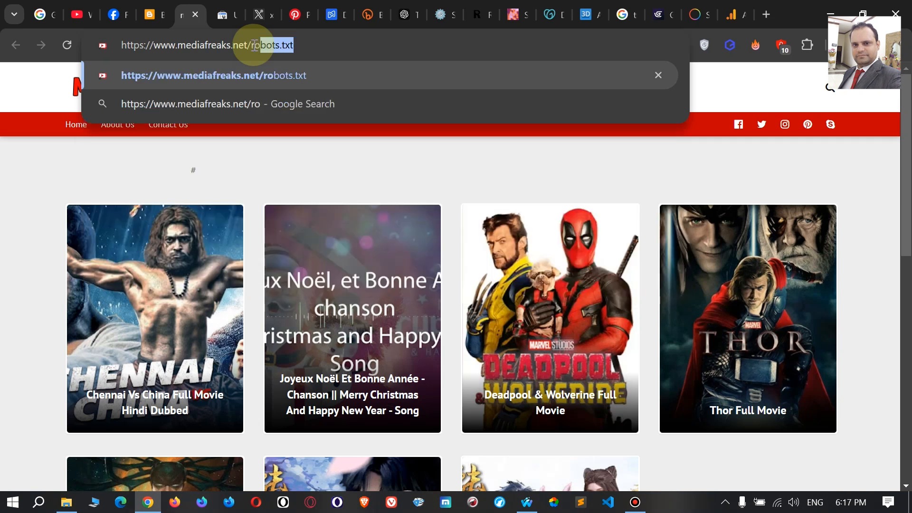
{"action": "type", "text": "bots.t"}
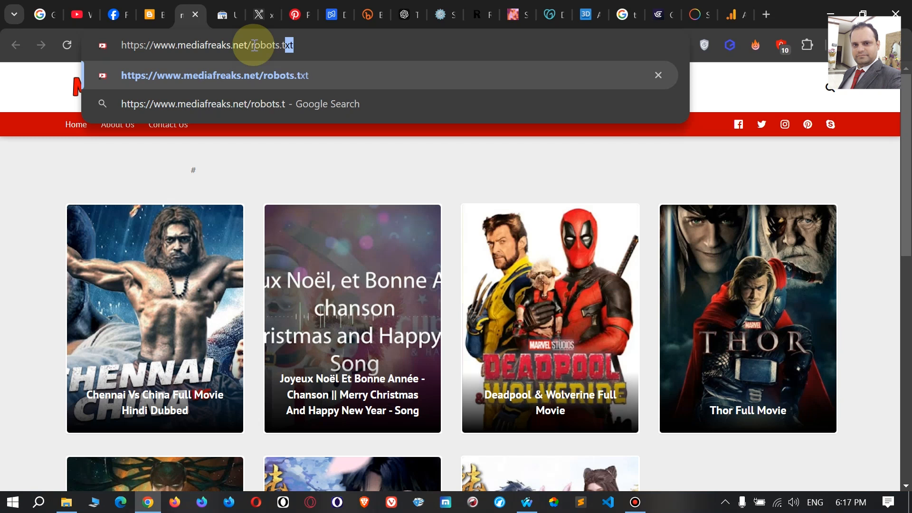
{"action": "type", "text": "xt"}
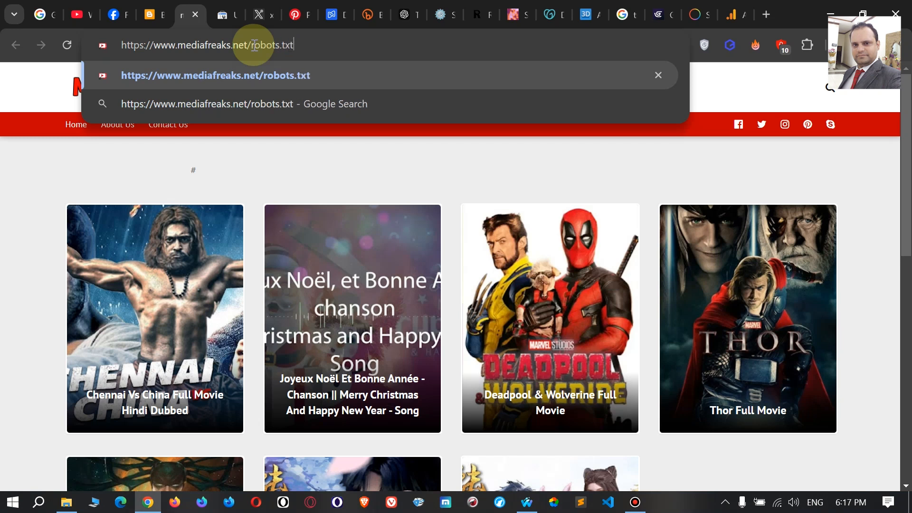
{"action": "key", "text": "Return"}
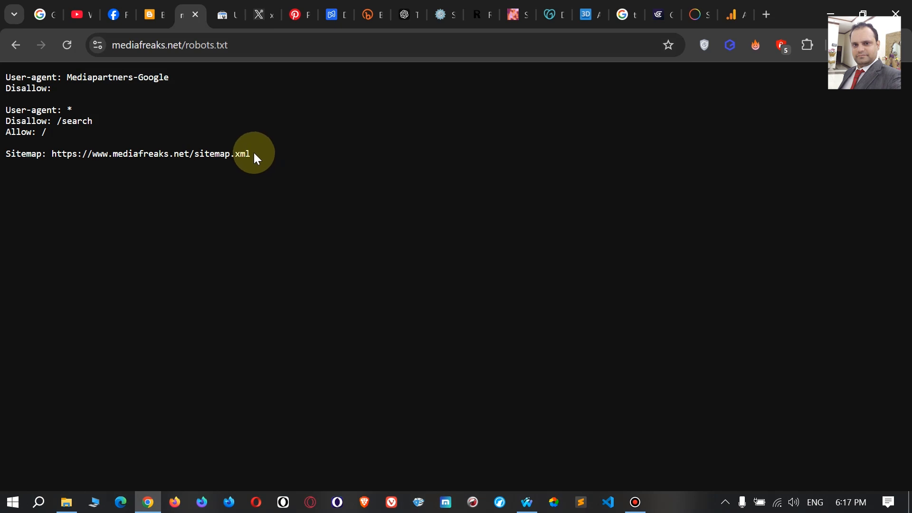
Copy the entire robots.txt content, from the first User-agent line through the Sitemap line.
{"action": "left_click_drag", "start_coordinate": [252, 152], "coordinate": [2, 84]}
{"action": "key", "text": "ctrl+c"}
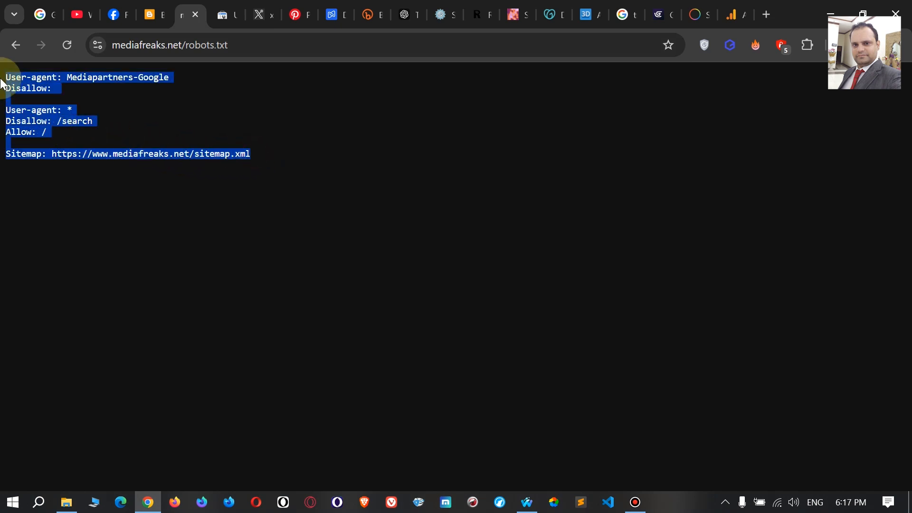
{"action": "right_click", "coordinate": [32, 116]}
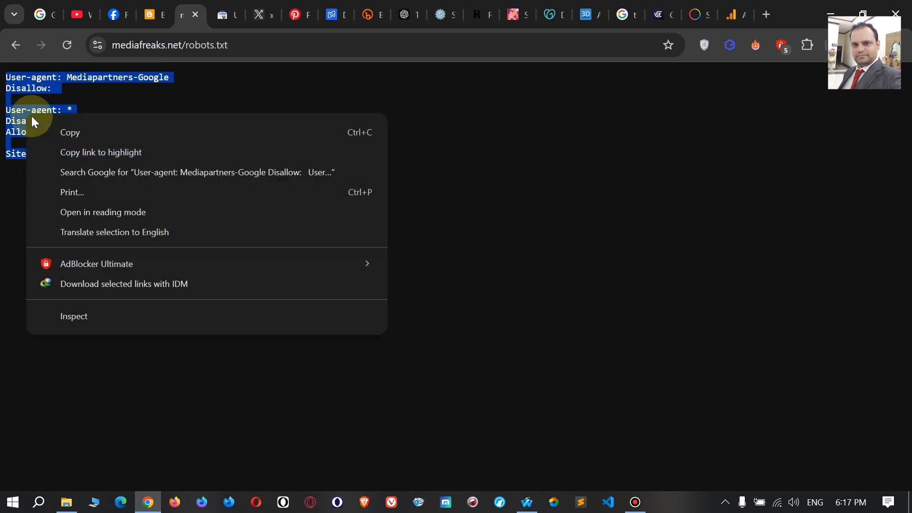
{"action": "left_click", "coordinate": [60, 132]}
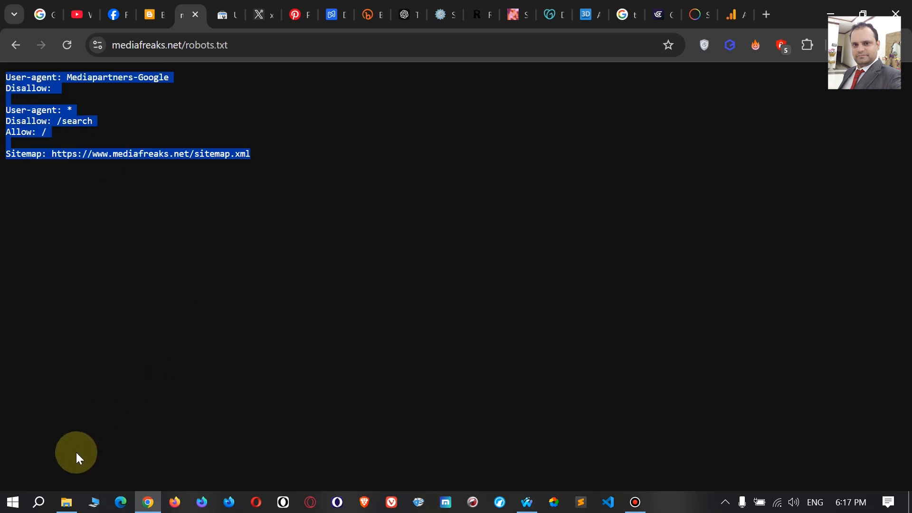
Switch to a new Notepad document and paste the copied robots.txt rules into it.
{"action": "left_click", "coordinate": [39, 503]}
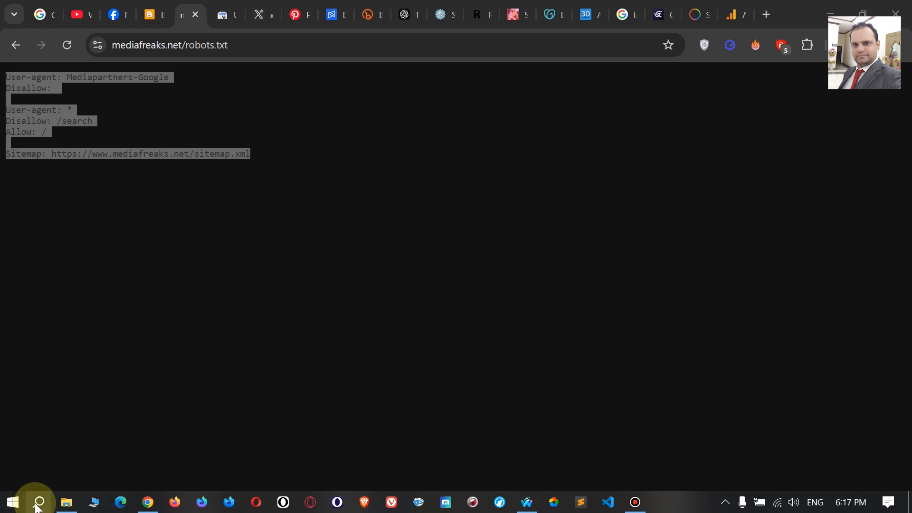
{"action": "left_click", "coordinate": [38, 507]}
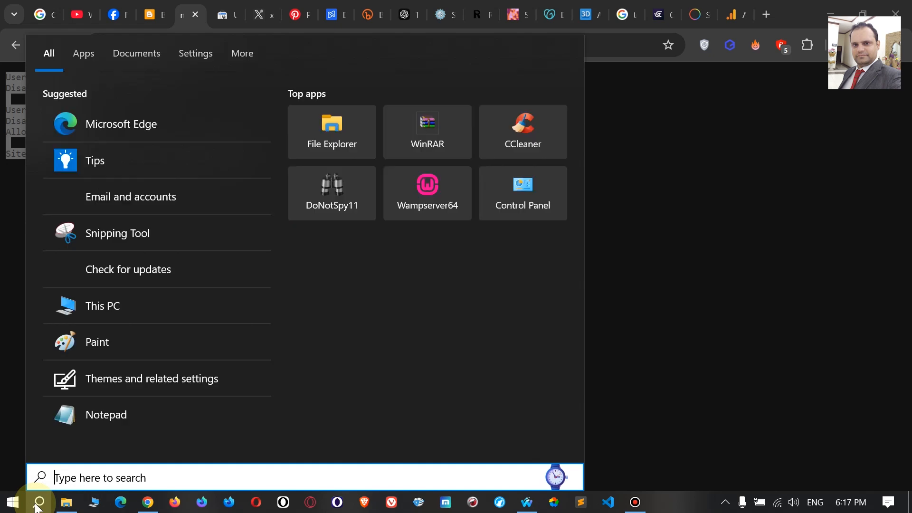
{"action": "left_click", "coordinate": [92, 413]}
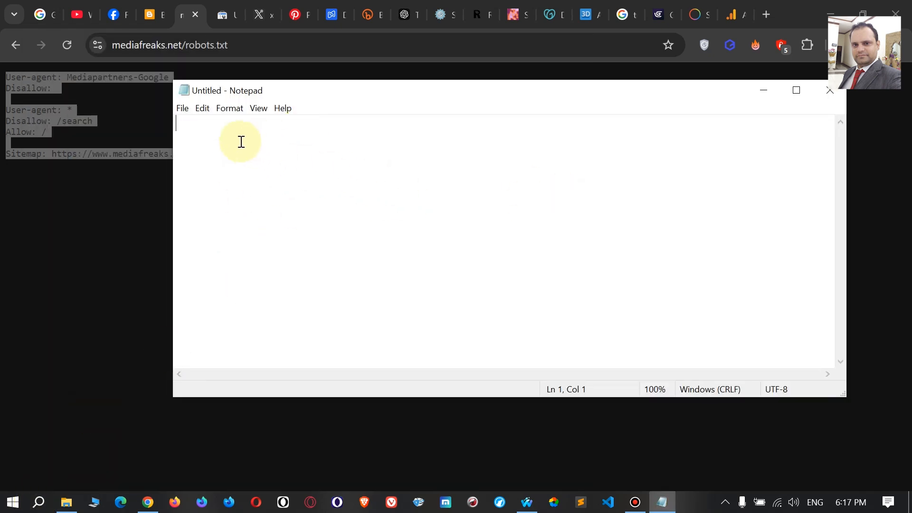
{"action": "right_click", "coordinate": [211, 135]}
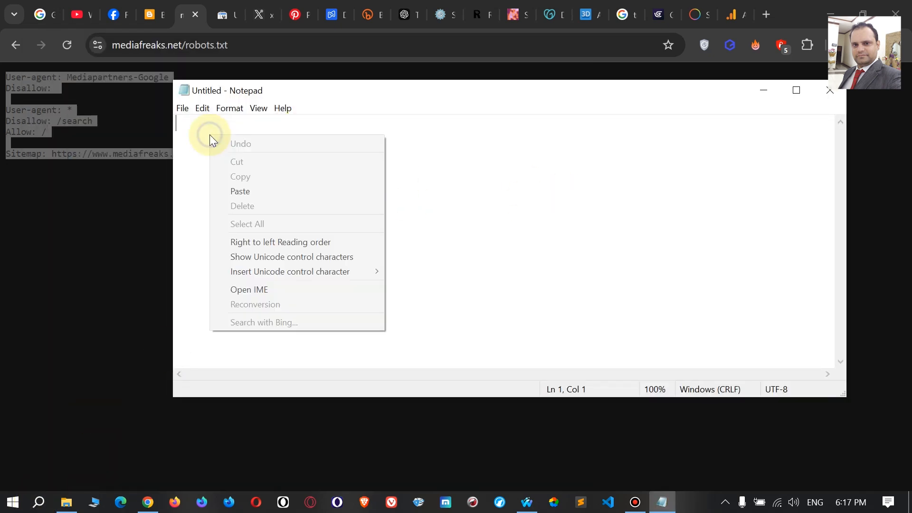
{"action": "left_click", "coordinate": [259, 190]}
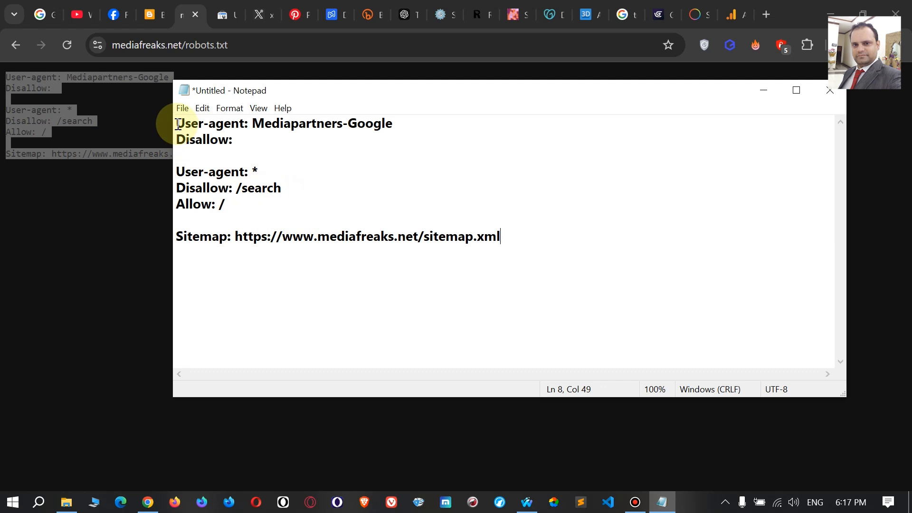
Examine the User-agent, Disallow and Allow directives of the pasted robots.txt rules, including the asterisk wildcard.
{"action": "left_click_drag", "start_coordinate": [178, 124], "coordinate": [265, 124]}
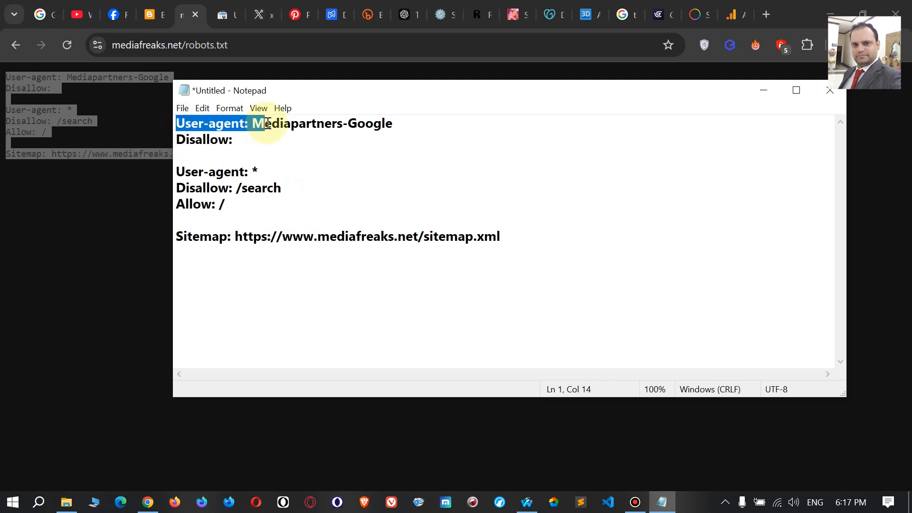
{"action": "left_click", "coordinate": [393, 123]}
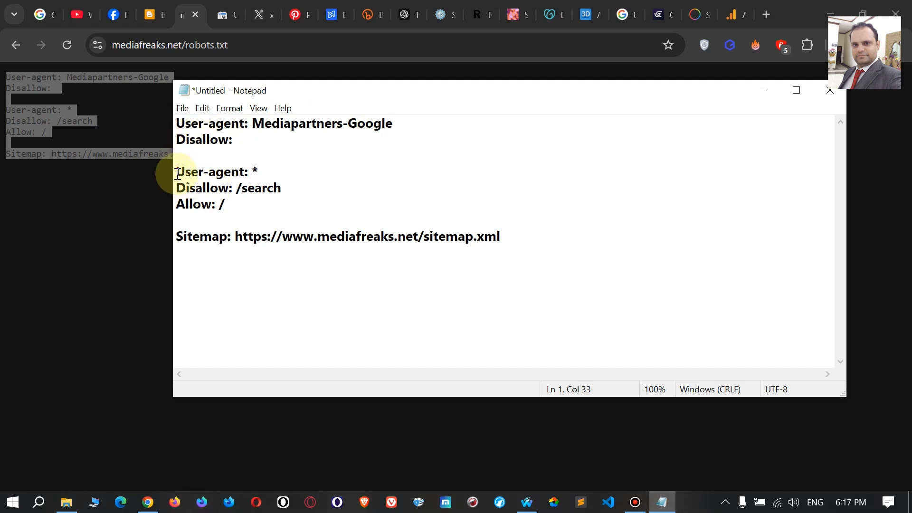
{"action": "left_click_drag", "start_coordinate": [177, 173], "coordinate": [249, 173]}
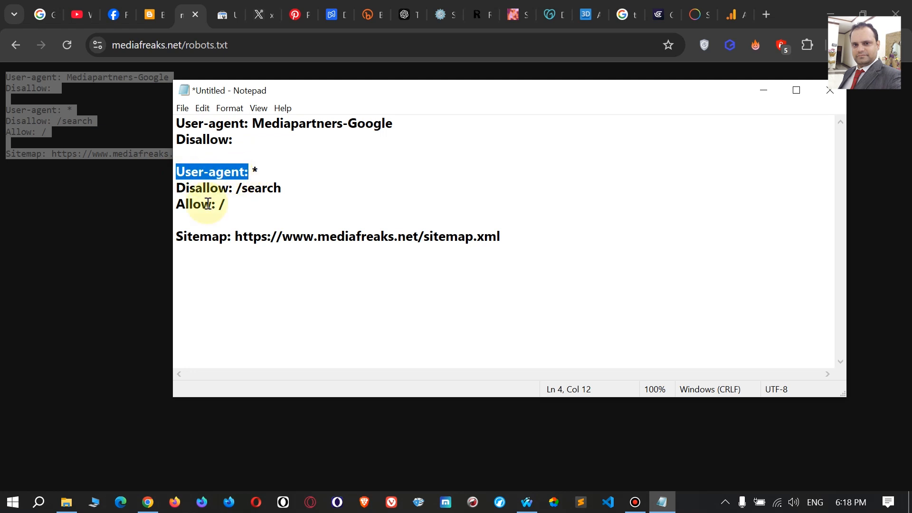
{"action": "left_click", "coordinate": [206, 188]}
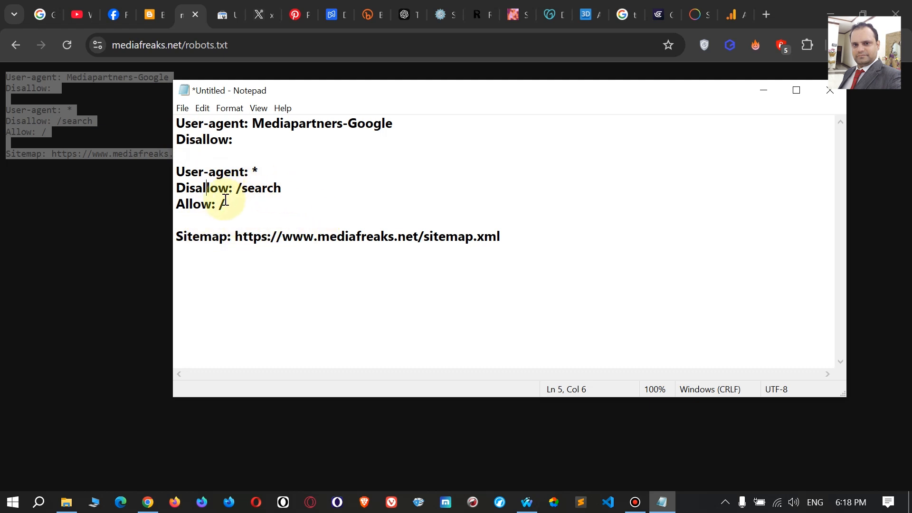
{"action": "double_click", "coordinate": [255, 172]}
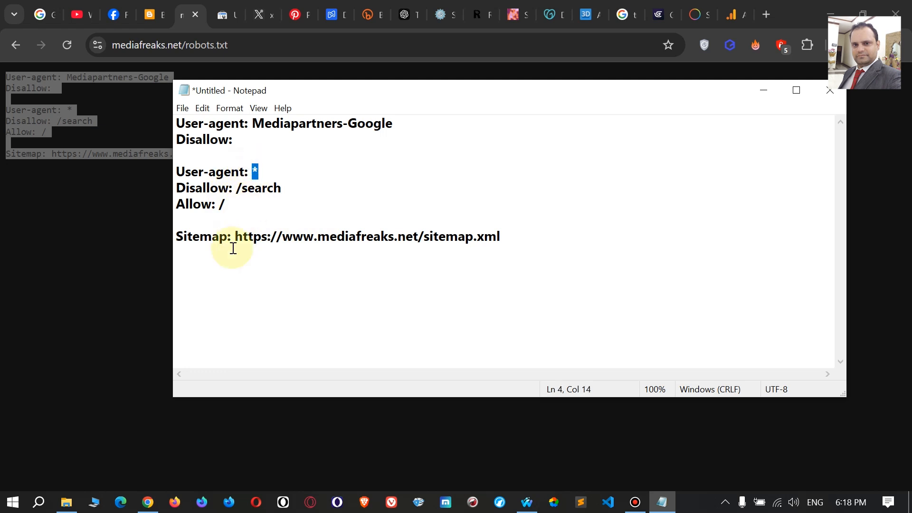
{"action": "left_click", "coordinate": [257, 170]}
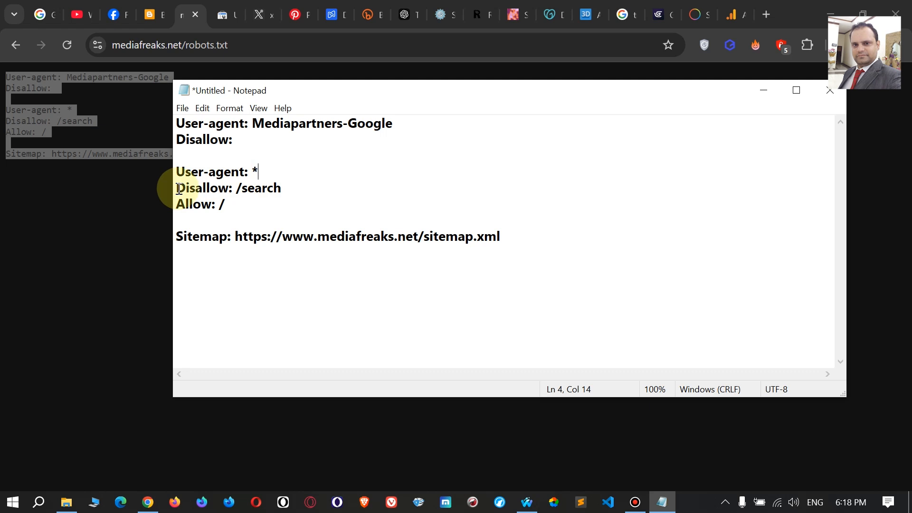
{"action": "left_click_drag", "start_coordinate": [178, 189], "coordinate": [230, 190]}
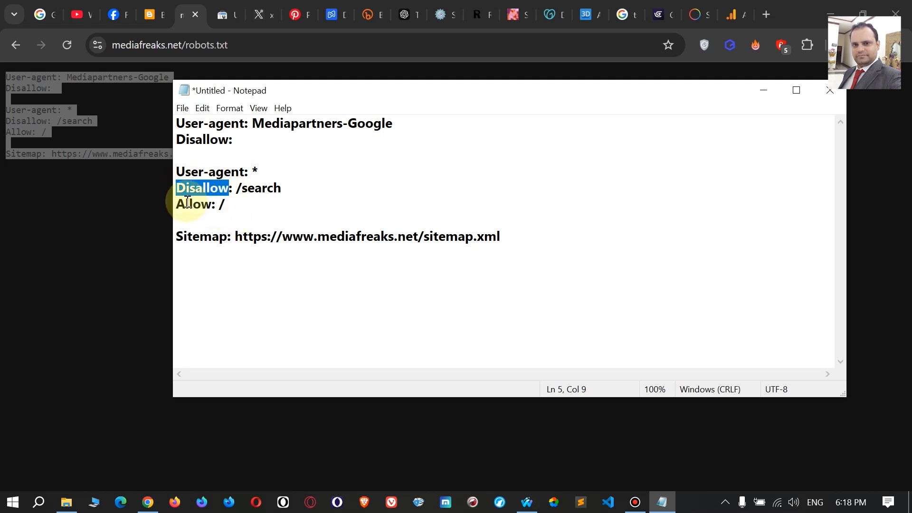
{"action": "left_click_drag", "start_coordinate": [176, 205], "coordinate": [212, 204]}
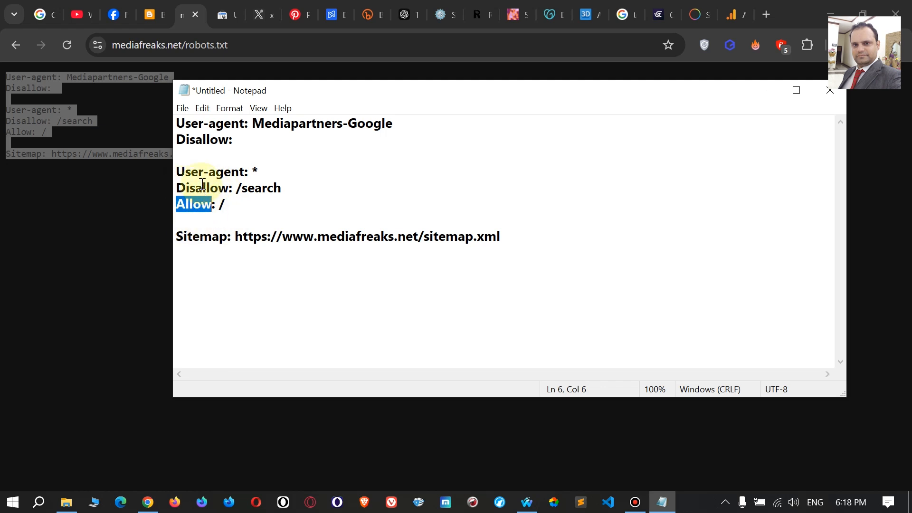
Insert an empty line below the "Disallow: /search" rule.
{"action": "left_click", "coordinate": [219, 186]}
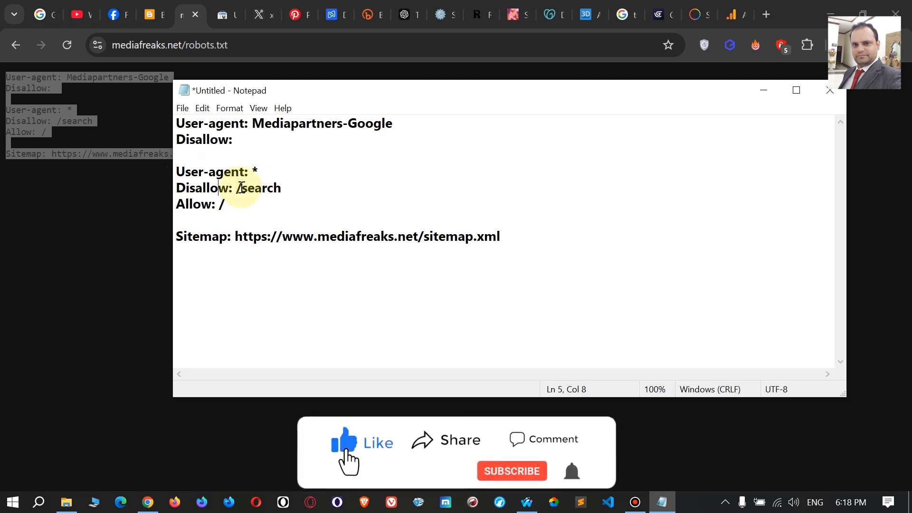
{"action": "left_click", "coordinate": [287, 189]}
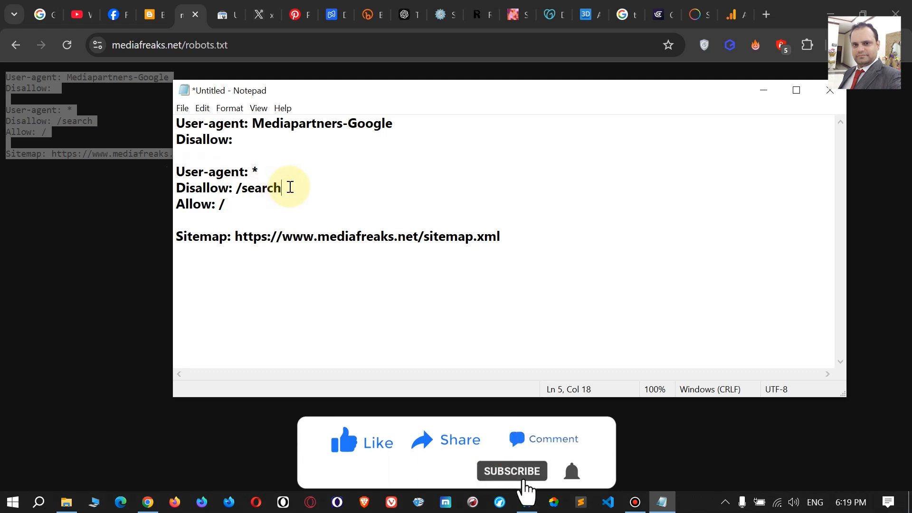
{"action": "key", "text": "Return"}
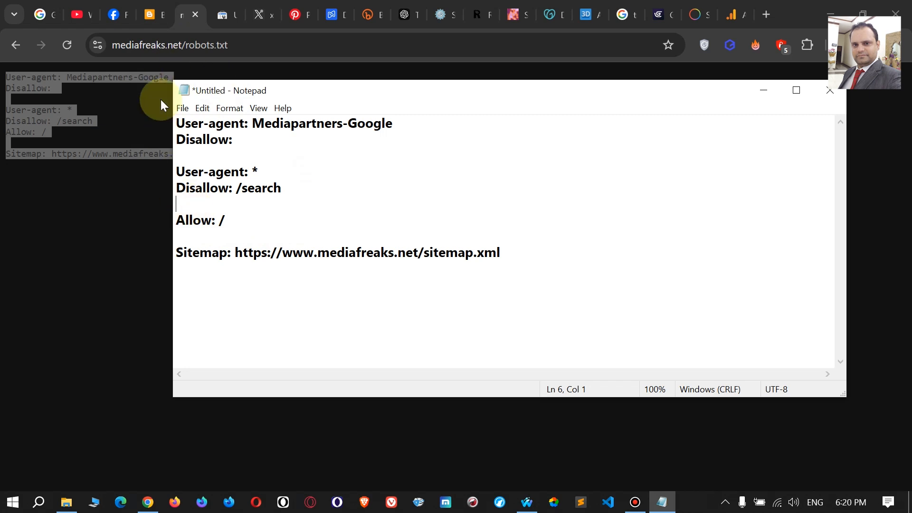
Switch back to the browser and load the blog's homepage by removing robots.txt from the current address.
{"action": "left_click", "coordinate": [245, 45]}
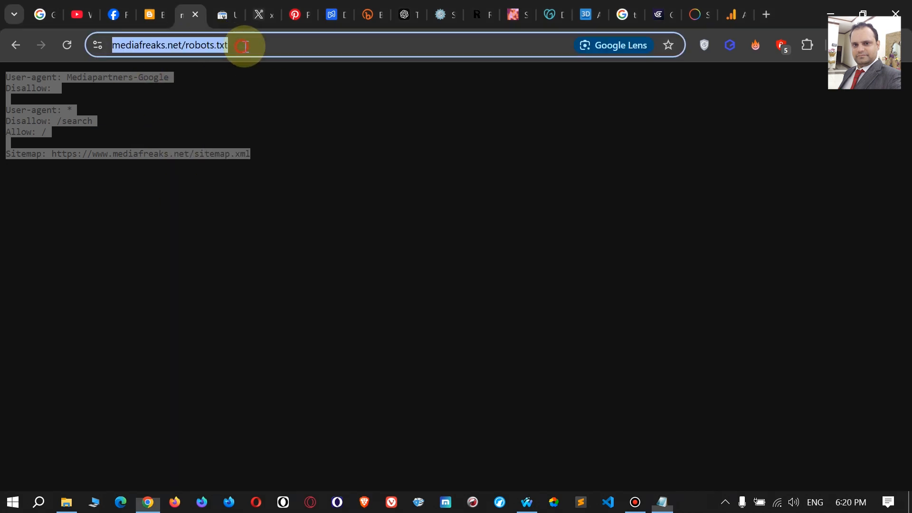
{"action": "key", "text": "End"}
{"action": "key", "text": "BackSpace"}
{"action": "key", "text": "BackSpace"}
{"action": "key", "text": "BackSpace"}
{"action": "key", "text": "BackSpace"}
{"action": "key", "text": "BackSpace"}
{"action": "key", "text": "BackSpace"}
{"action": "key", "text": "BackSpace"}
{"action": "key", "text": "BackSpace"}
{"action": "key", "text": "BackSpace"}
{"action": "key", "text": "BackSpace"}
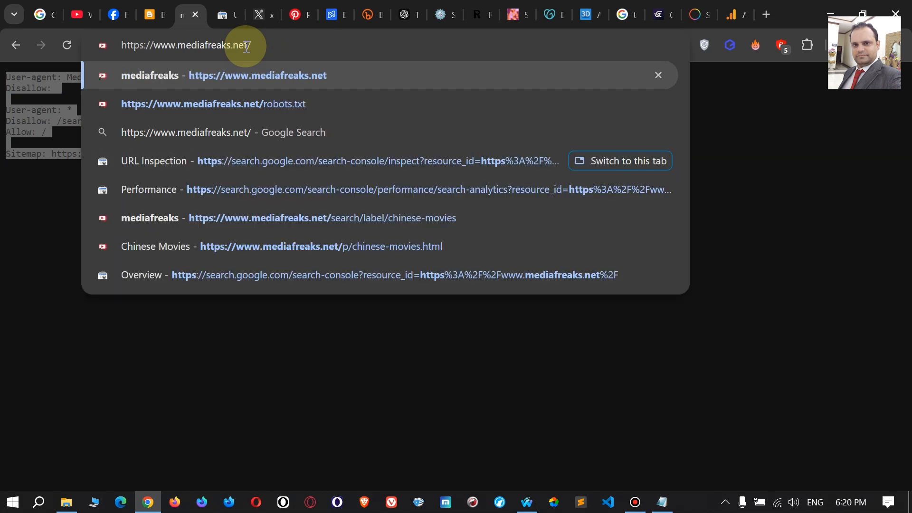
{"action": "key", "text": "Return"}
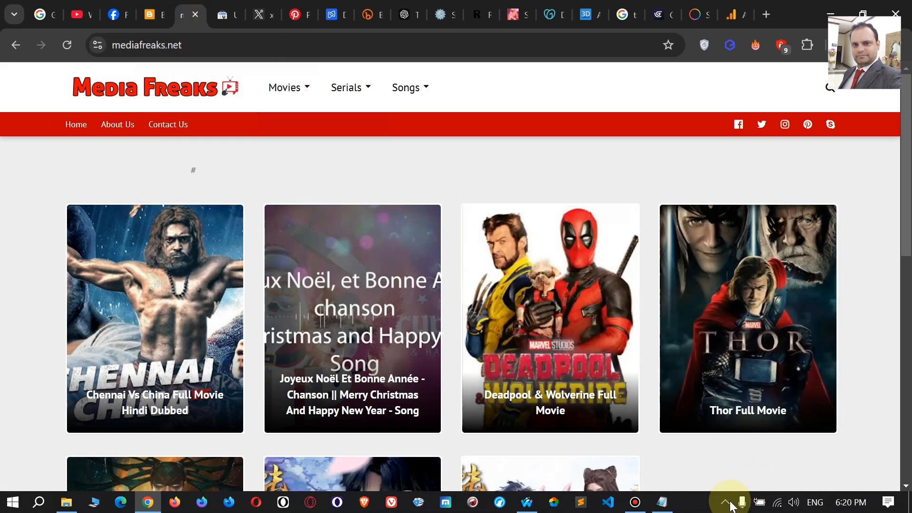
Switch to Notepad and add the rule "Disallow: /tags/" on the empty line below "Disallow: /search", reusing a copied "Disallow:".
{"action": "left_click", "coordinate": [662, 502]}
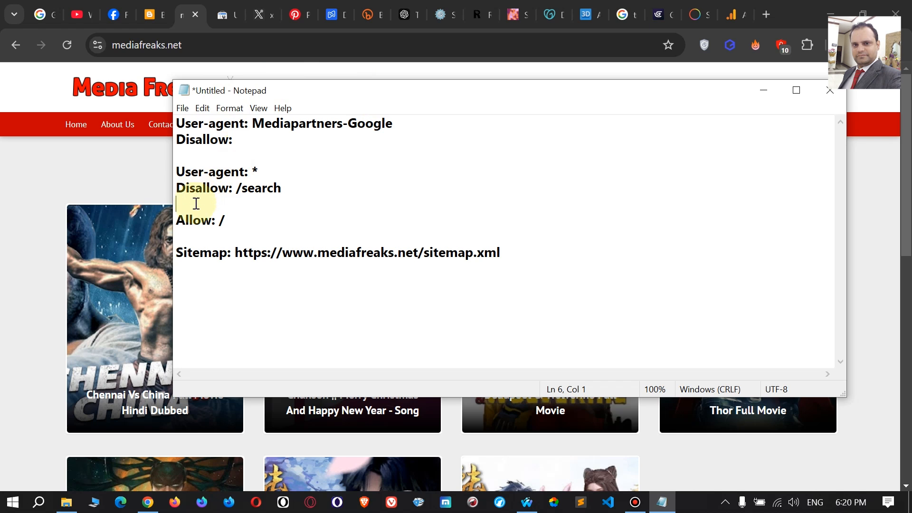
{"action": "left_click_drag", "start_coordinate": [233, 188], "coordinate": [176, 187]}
{"action": "right_click", "coordinate": [192, 186]}
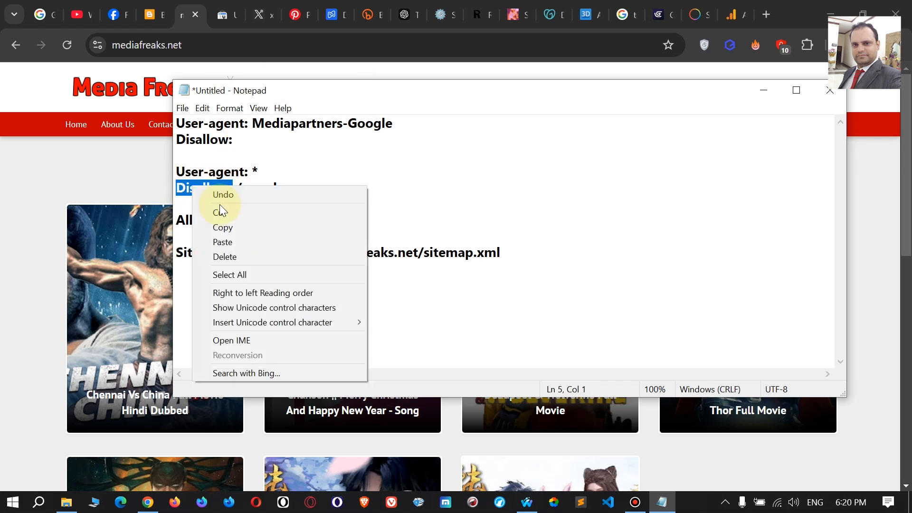
{"action": "left_click", "coordinate": [229, 232]}
{"action": "left_click", "coordinate": [182, 205]}
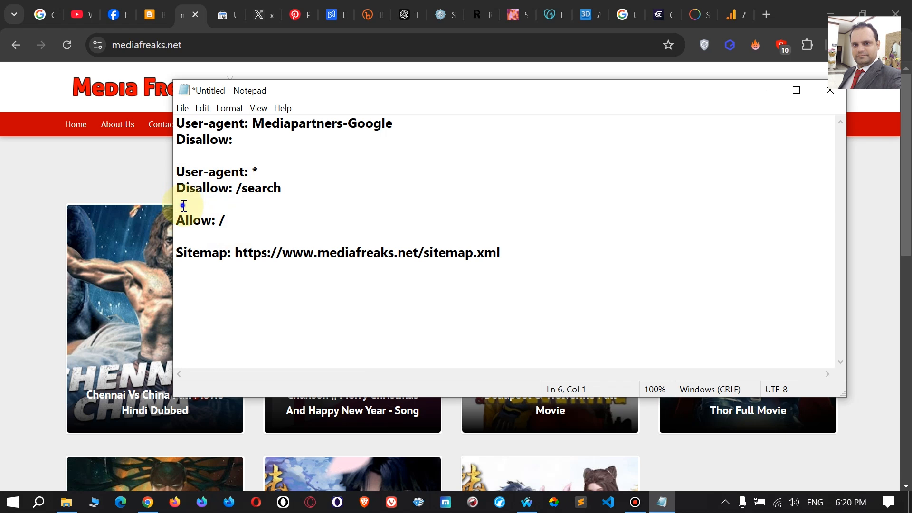
{"action": "right_click", "coordinate": [184, 205]}
{"action": "left_click", "coordinate": [228, 262]}
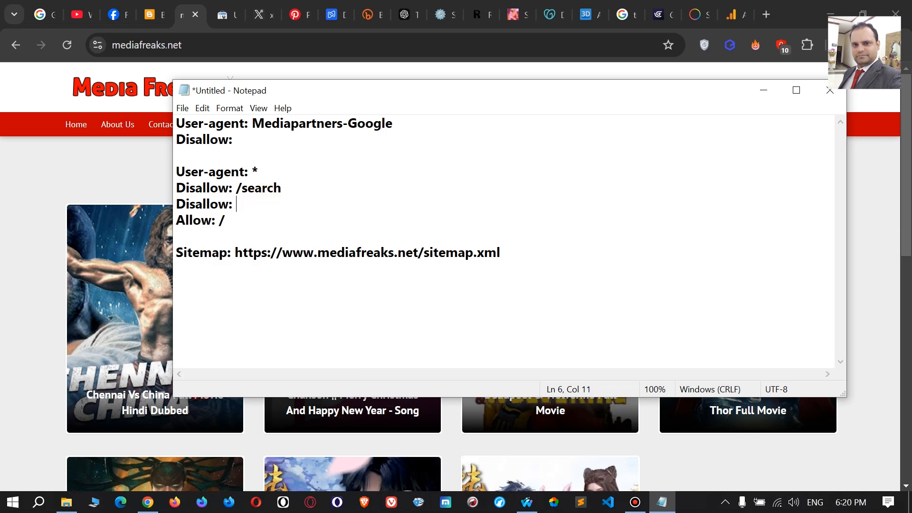
{"action": "type", "text": "/tags/"}
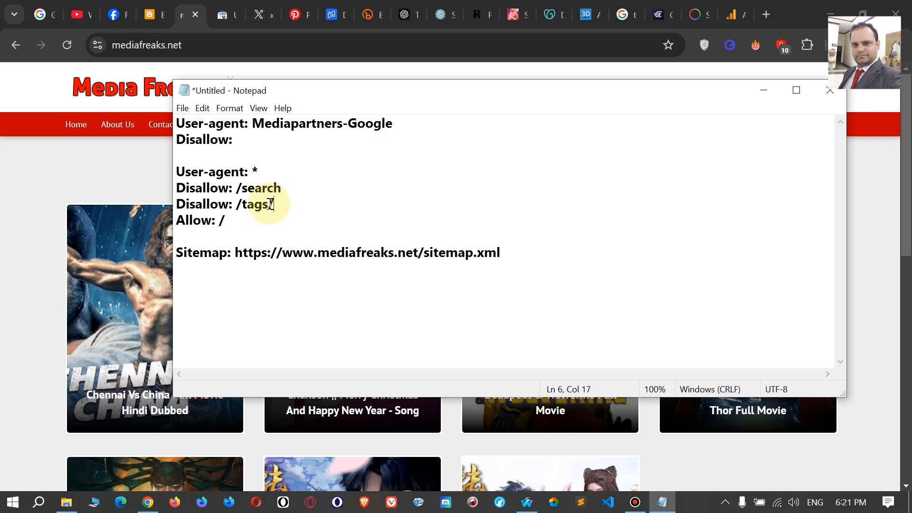
Add the rule "Disallow: /profile/" on a new line below "Disallow: /tags/", reusing the copied directive name.
{"action": "key", "text": "Return"}
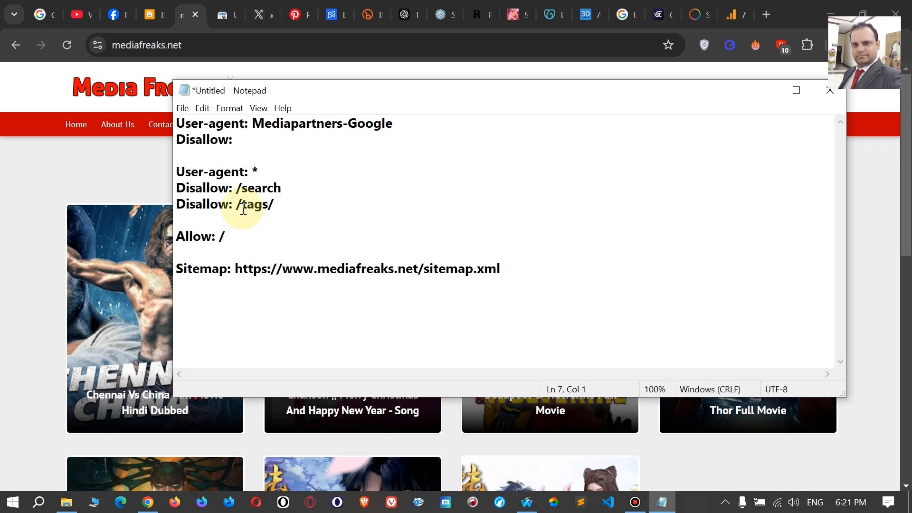
{"action": "left_click_drag", "start_coordinate": [231, 204], "coordinate": [174, 206]}
{"action": "right_click", "coordinate": [190, 207]}
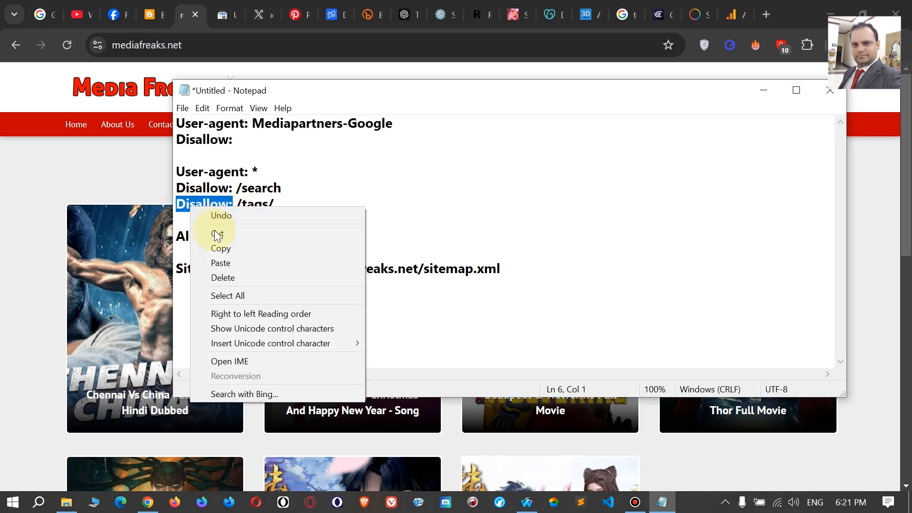
{"action": "left_click", "coordinate": [224, 249]}
{"action": "left_click", "coordinate": [185, 221]}
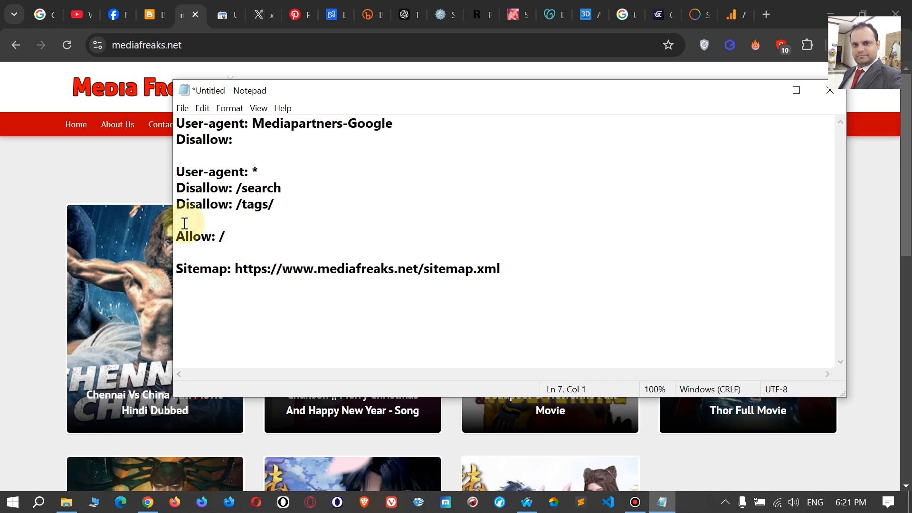
{"action": "right_click", "coordinate": [185, 221]}
{"action": "left_click", "coordinate": [219, 279]}
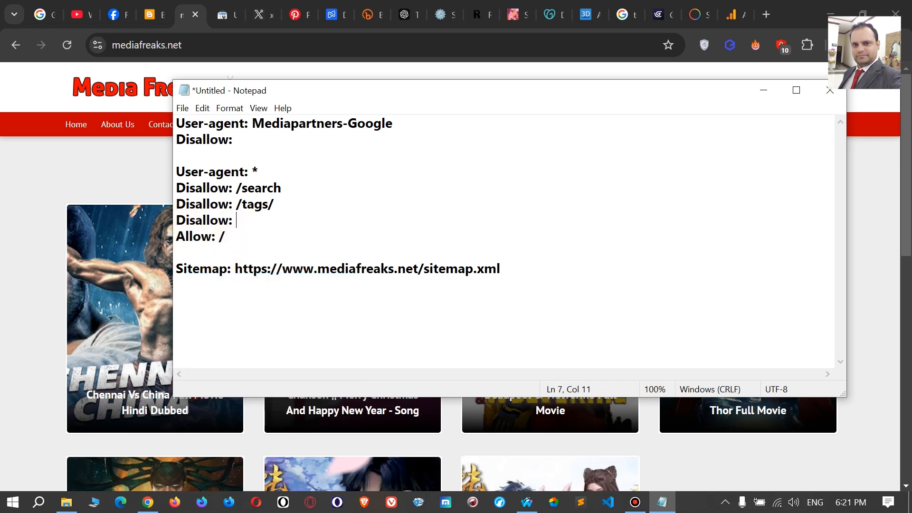
{"action": "type", "text": "/profile/"}
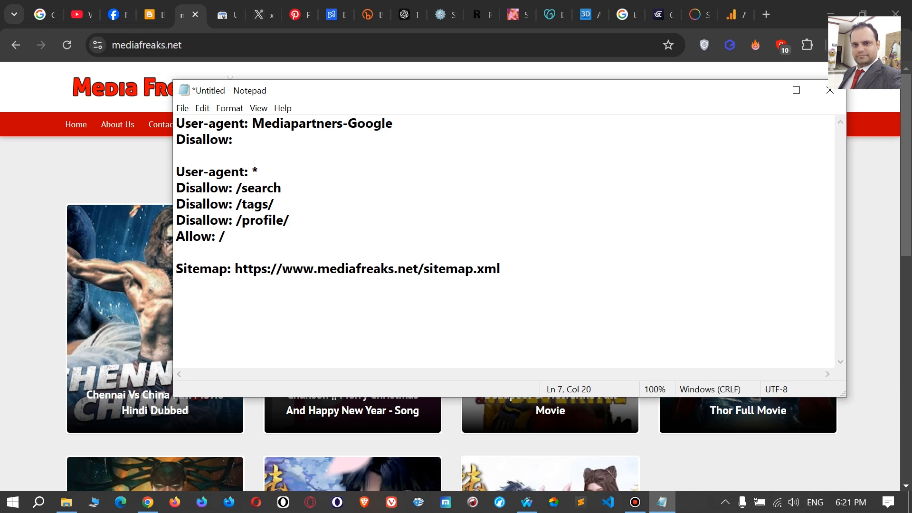
Insert an empty line below "Disallow: /profile/" and copy about-us.html from the address of the blog's About Us page in the browser.
{"action": "key", "text": "Return"}
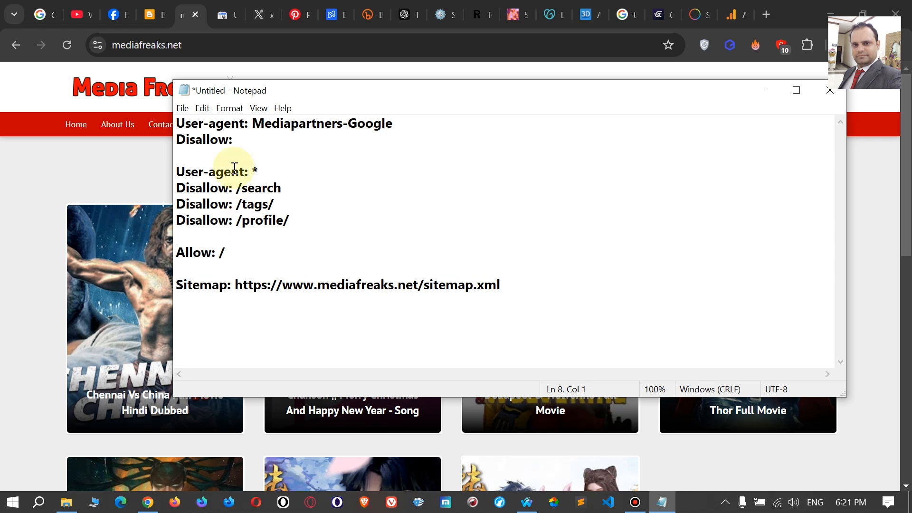
{"action": "left_click", "coordinate": [113, 129]}
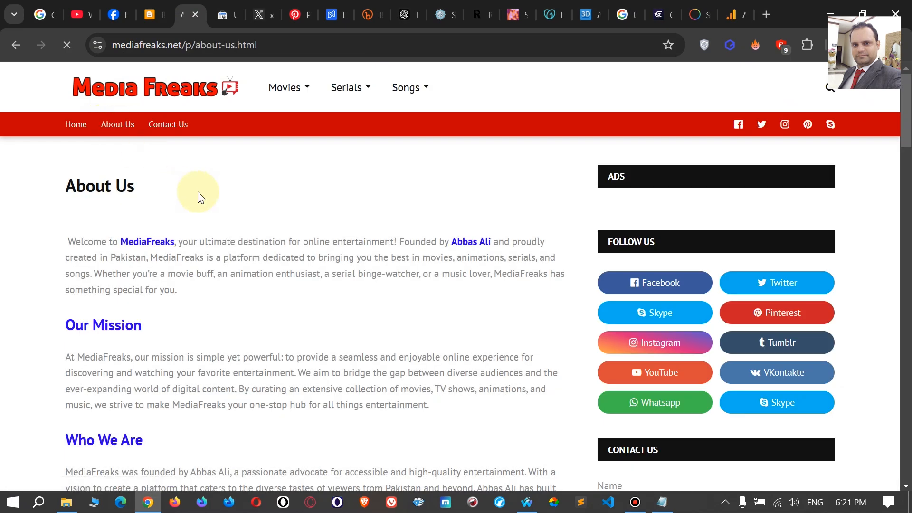
{"action": "left_click", "coordinate": [258, 44]}
{"action": "left_click_drag", "start_coordinate": [258, 44], "coordinate": [199, 46]}
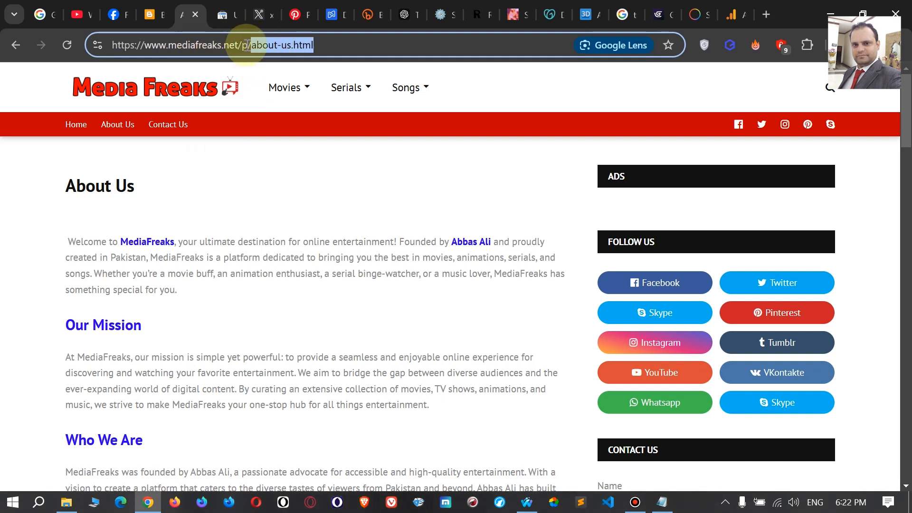
{"action": "right_click", "coordinate": [270, 44]}
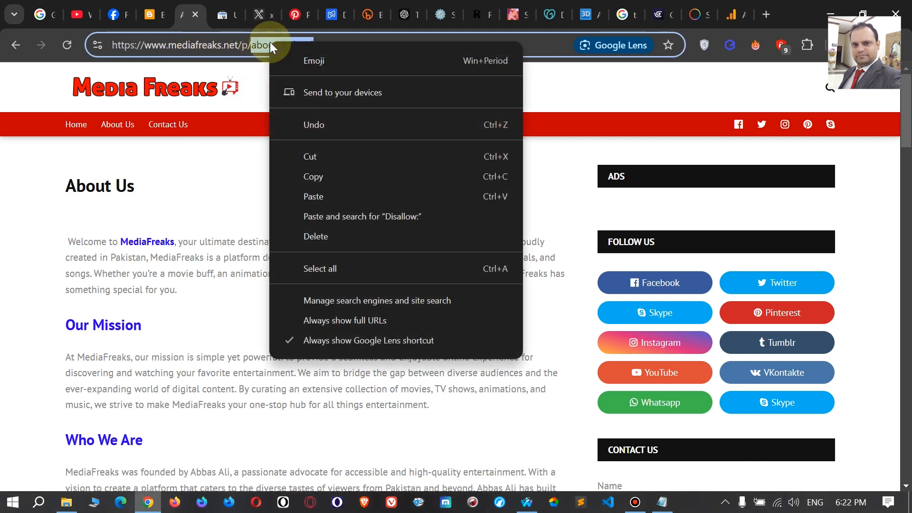
{"action": "left_click", "coordinate": [323, 178]}
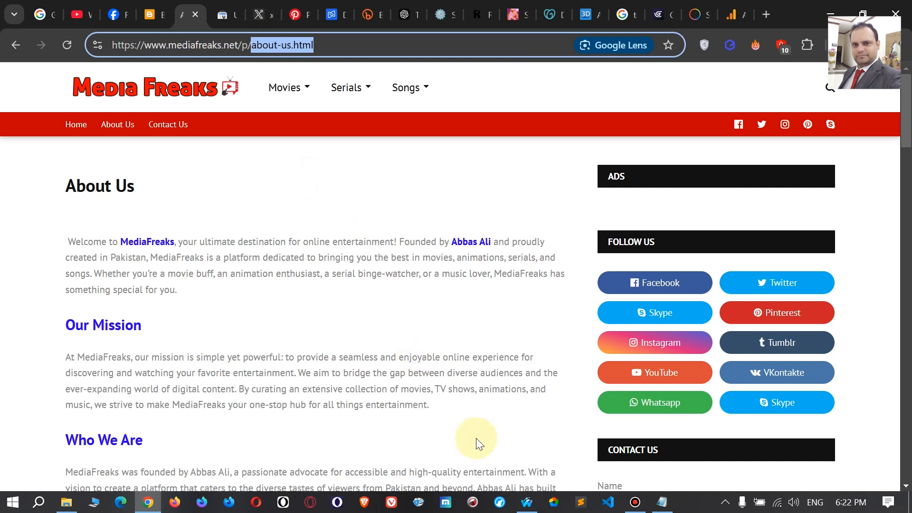
Switch back to Notepad, paste about-us.html on the empty line and put a copied "Disallow:" in front of it.
{"action": "left_click", "coordinate": [661, 503]}
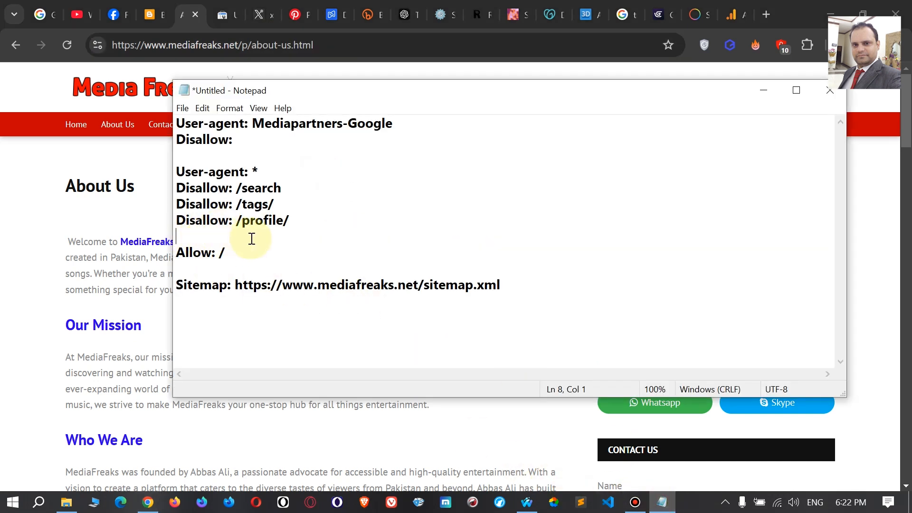
{"action": "right_click", "coordinate": [214, 237]}
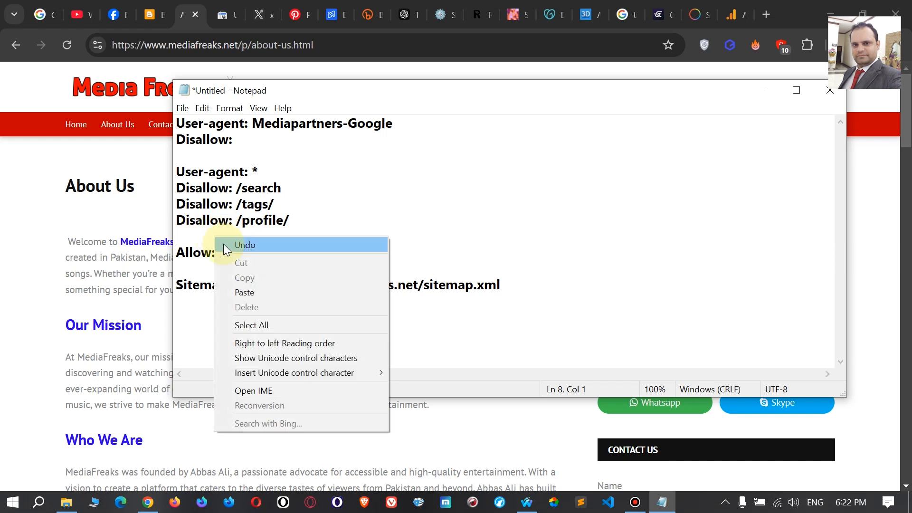
{"action": "left_click", "coordinate": [258, 292]}
{"action": "left_click", "coordinate": [177, 236]}
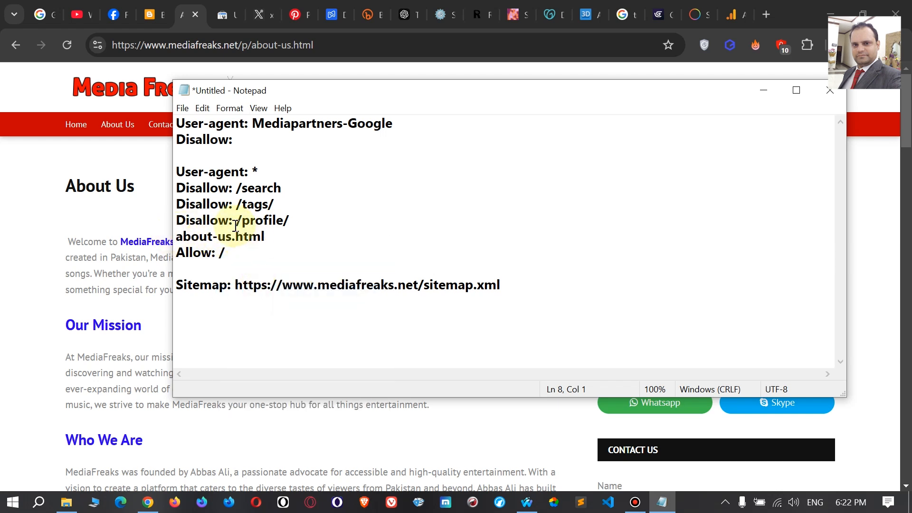
{"action": "left_click_drag", "start_coordinate": [233, 221], "coordinate": [176, 221]}
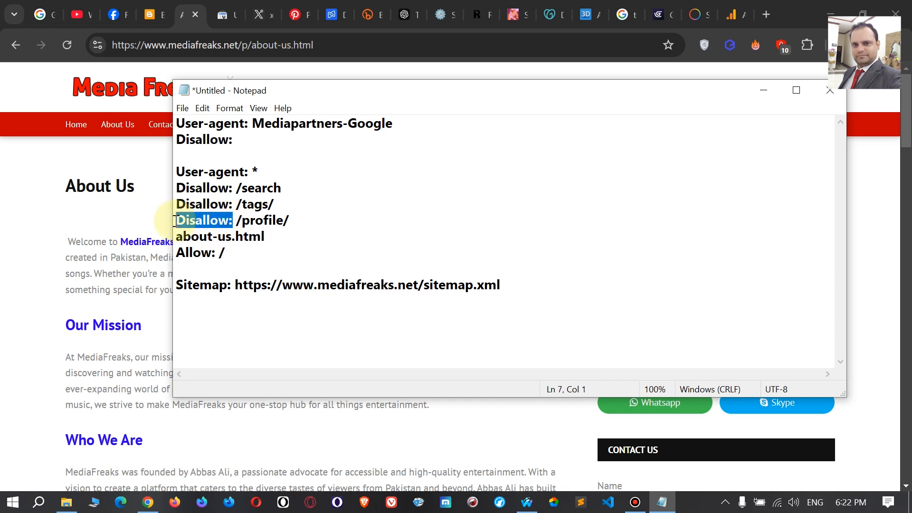
{"action": "right_click", "coordinate": [215, 221]}
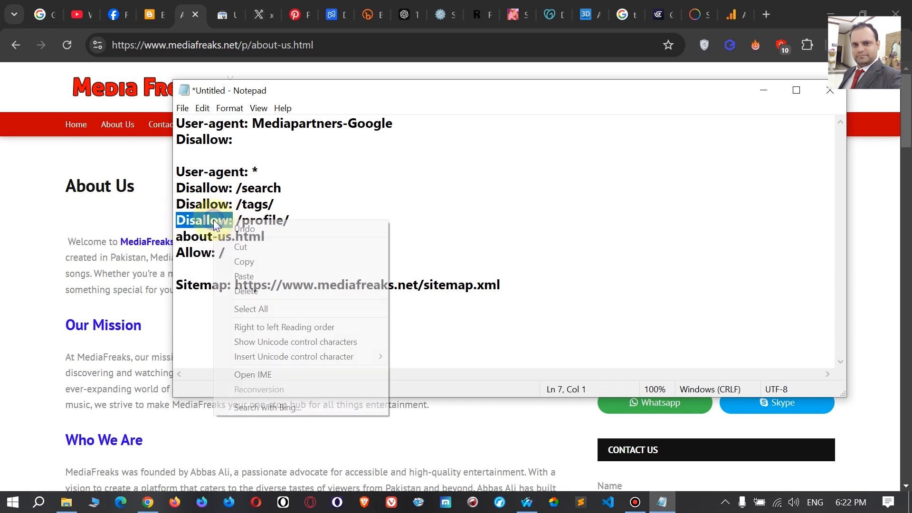
{"action": "left_click", "coordinate": [246, 261]}
{"action": "left_click", "coordinate": [178, 239]}
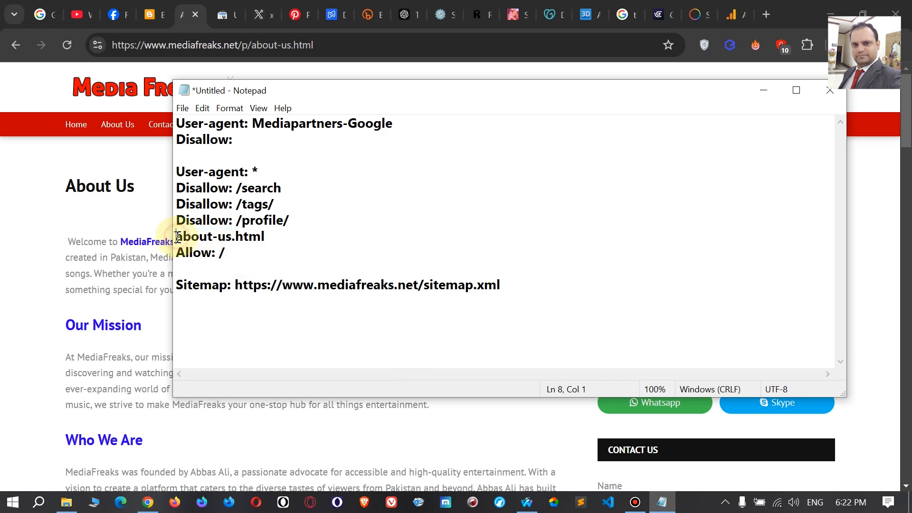
{"action": "right_click", "coordinate": [178, 243]}
{"action": "left_click", "coordinate": [215, 294]}
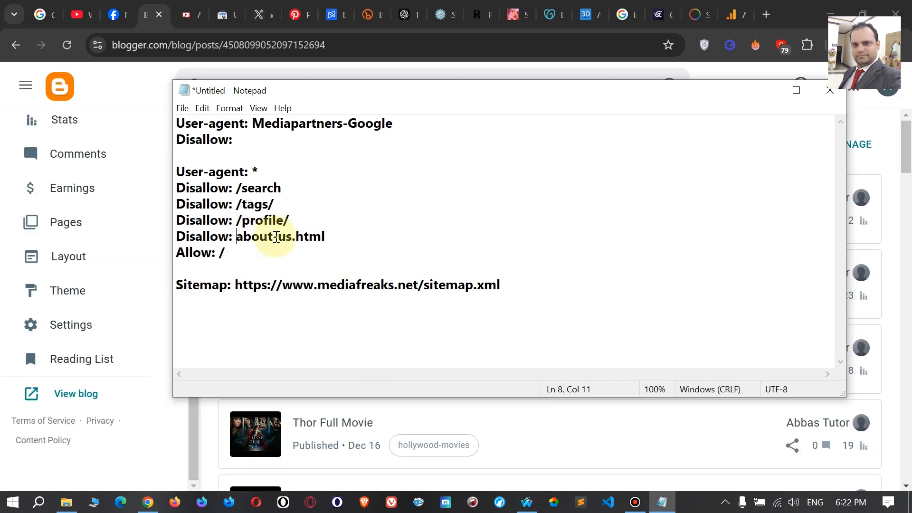
Change the path in the about-us rule to /about-us/ by adding a leading slash and replacing .html with a slash.
{"action": "type", "text": "/"}
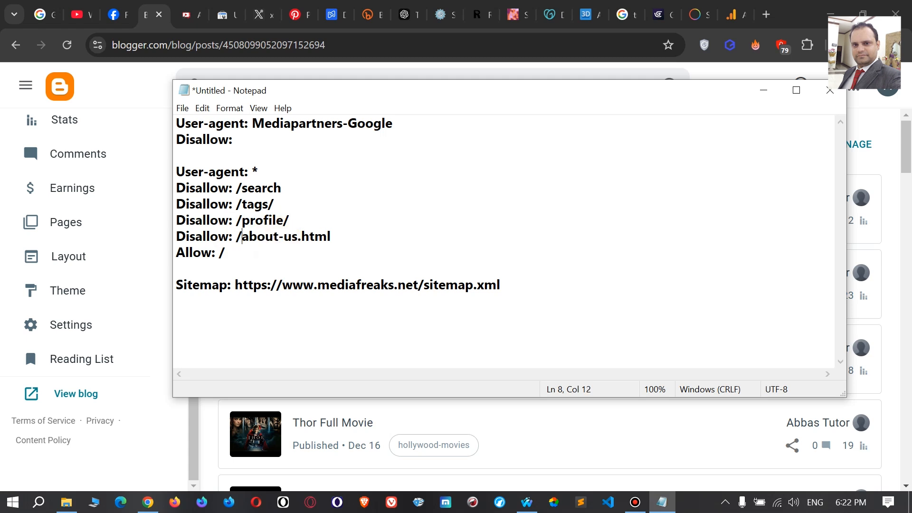
{"action": "key", "text": "Right"}
{"action": "key", "text": "Right"}
{"action": "key", "text": "Right"}
{"action": "key", "text": "Right"}
{"action": "key", "text": "Right"}
{"action": "key", "text": "Right"}
{"action": "key", "text": "Right"}
{"action": "key", "text": "Right"}
{"action": "key", "text": "Right"}
{"action": "key", "text": "Right"}
{"action": "key", "text": "Right"}
{"action": "key", "text": "Right"}
{"action": "key", "text": "Right"}
{"action": "key", "text": "Left"}
{"action": "key", "text": "BackSpace"}
{"action": "key", "text": "BackSpace"}
{"action": "key", "text": "BackSpace"}
{"action": "key", "text": "BackSpace"}
{"action": "key", "text": "BackSpace"}
{"action": "type", "text": "/"}
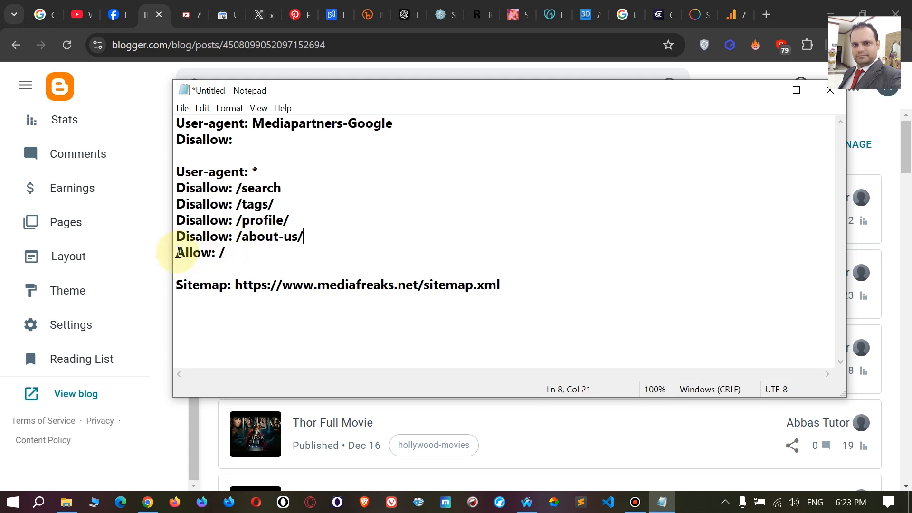
Add the rule "Disallow: /movies" on a new line between "Disallow: /about-us/" and "Allow: /", reusing the copied directive name.
{"action": "left_click_drag", "start_coordinate": [178, 252], "coordinate": [227, 253]}
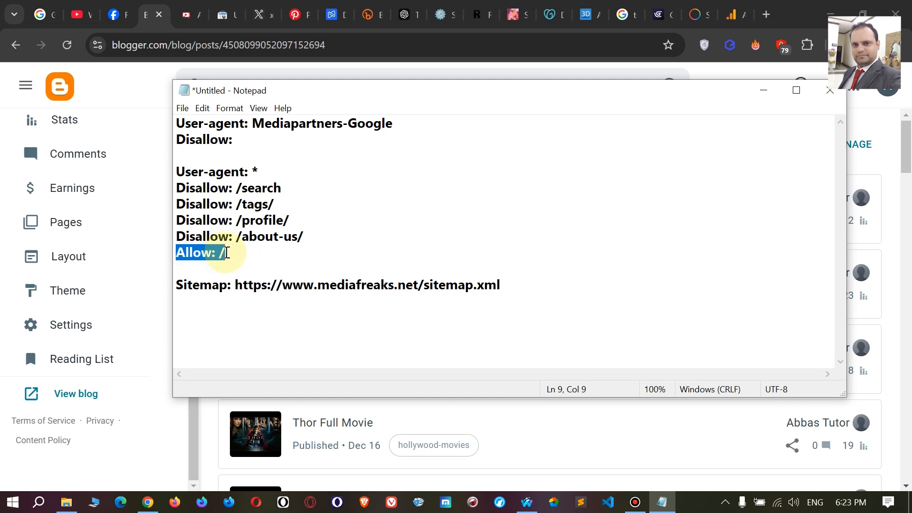
{"action": "left_click", "coordinate": [227, 253]}
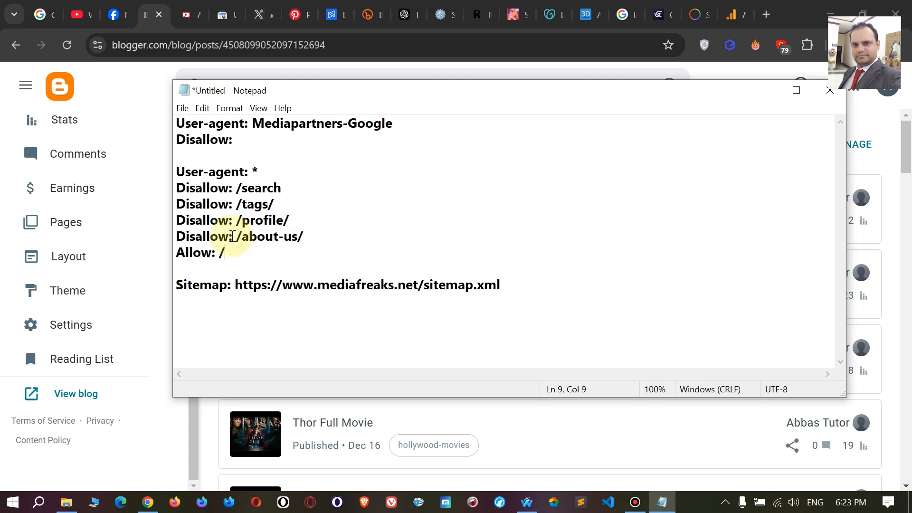
{"action": "left_click_drag", "start_coordinate": [233, 236], "coordinate": [178, 236]}
{"action": "right_click", "coordinate": [195, 236]}
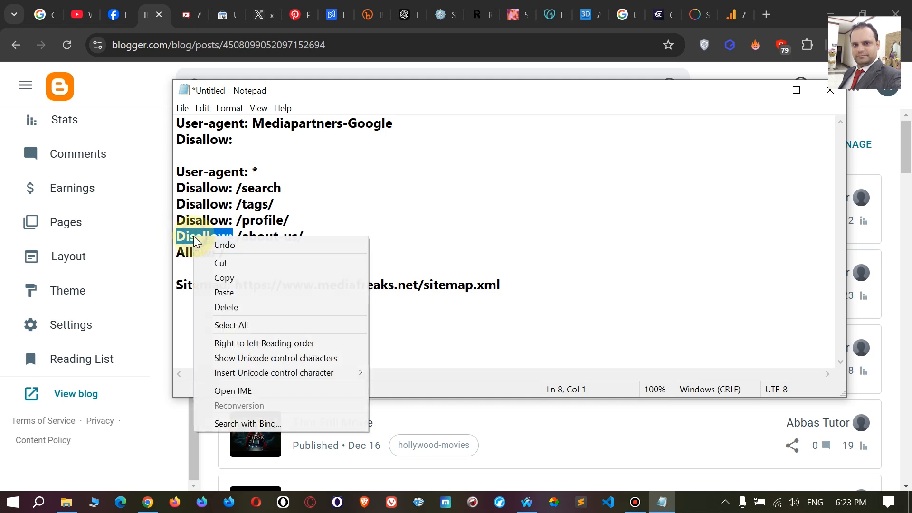
{"action": "left_click", "coordinate": [240, 279]}
{"action": "left_click", "coordinate": [304, 237]}
{"action": "key", "text": "Return"}
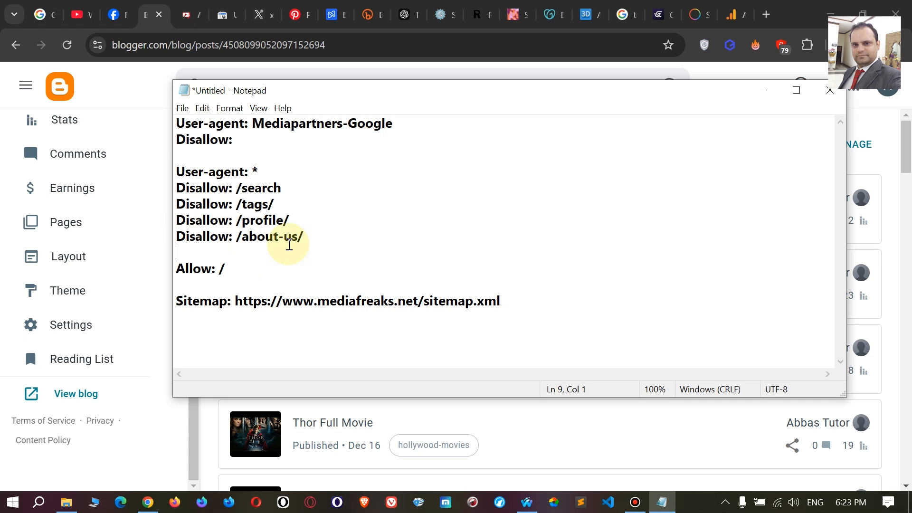
{"action": "right_click", "coordinate": [190, 254]}
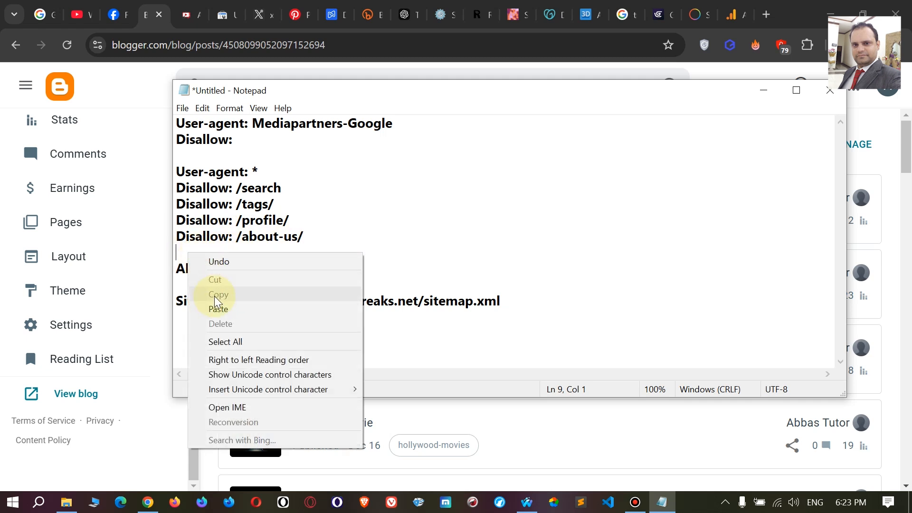
{"action": "left_click", "coordinate": [218, 309]}
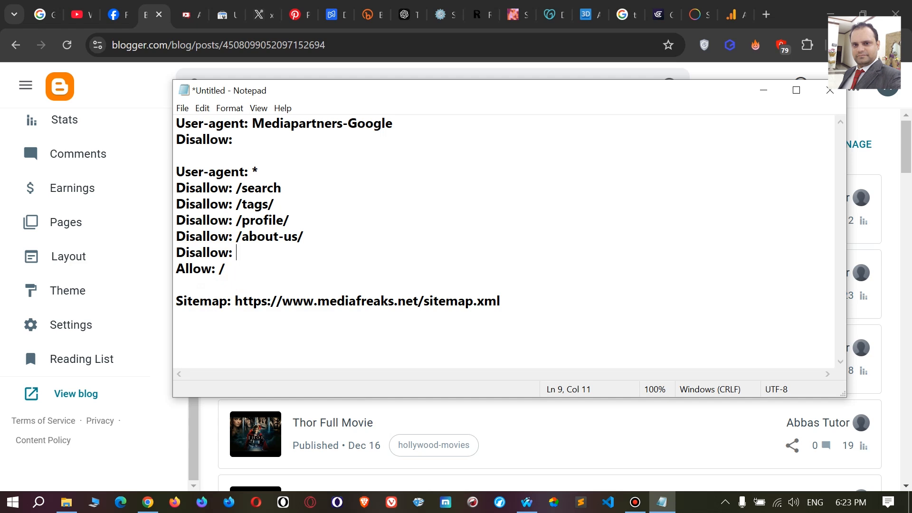
{"action": "type", "text": "/movies"}
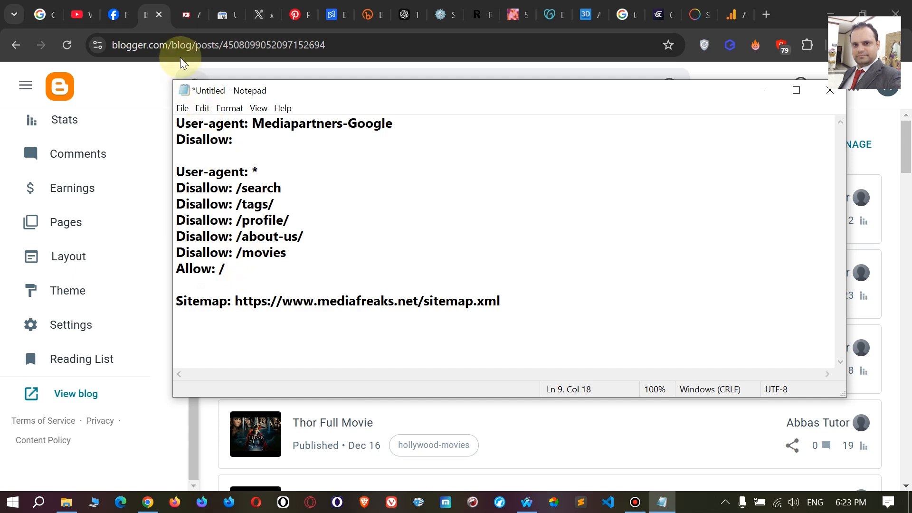
Switch to the browser, examine the Movies categories on the blog's homepage and return to the Blogger posts list.
{"action": "left_click", "coordinate": [187, 17]}
{"action": "left_click", "coordinate": [187, 17]}
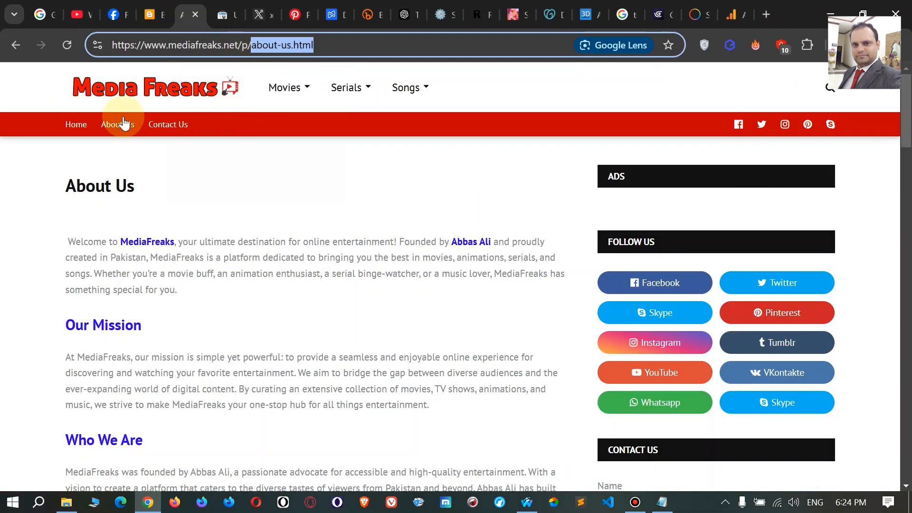
{"action": "left_click", "coordinate": [75, 125]}
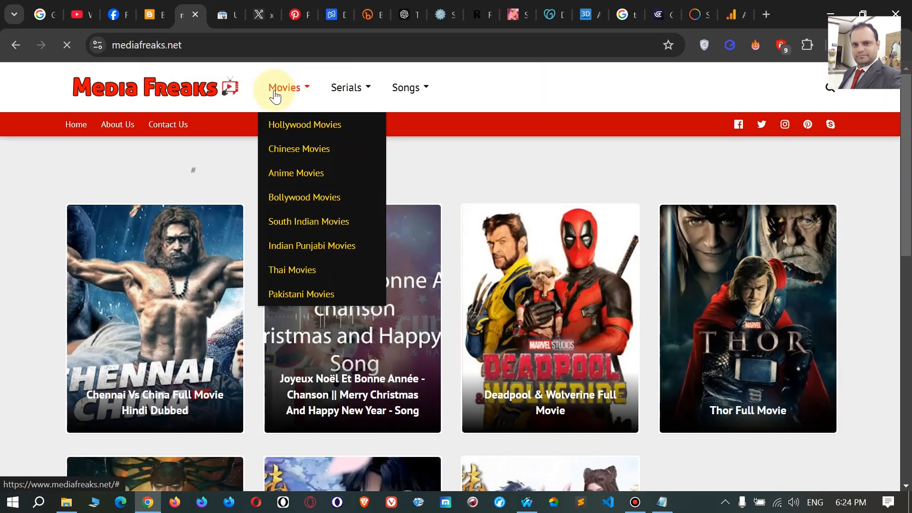
{"action": "mouse_move", "coordinate": [370, 93]}
{"action": "mouse_move", "coordinate": [285, 87]}
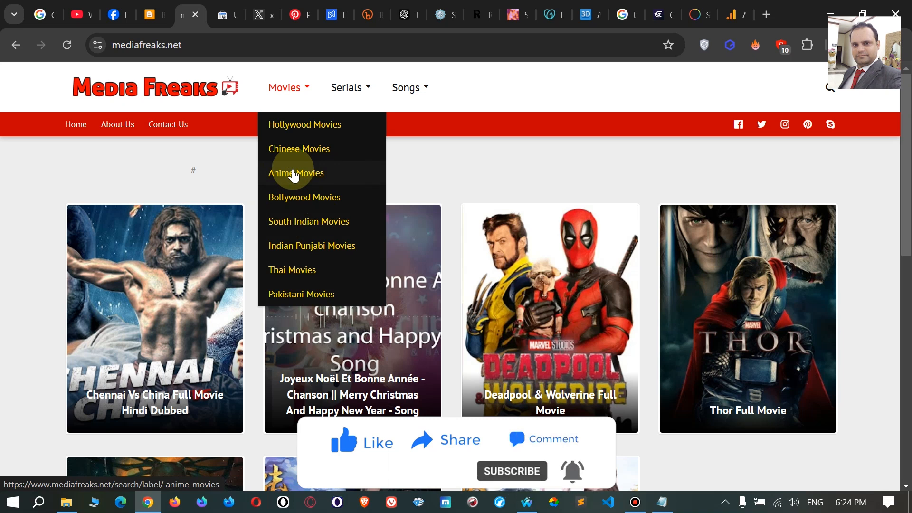
{"action": "left_click", "coordinate": [153, 15]}
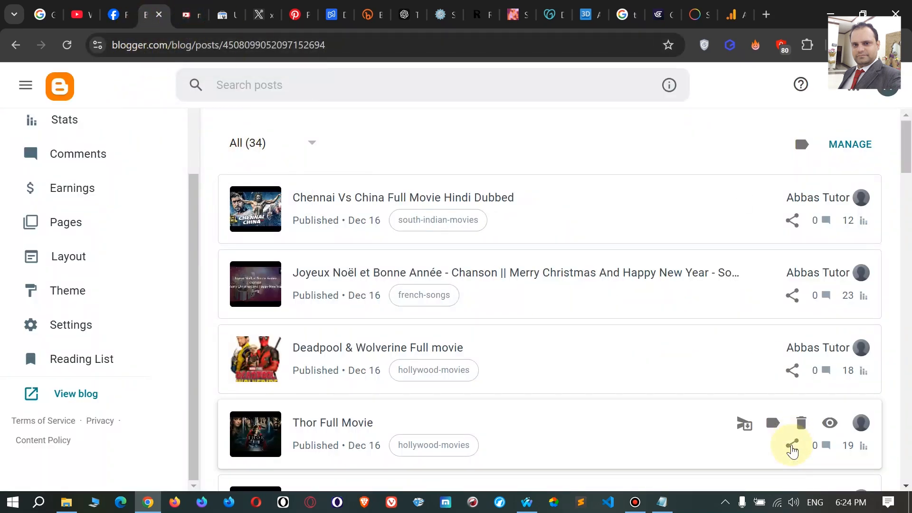
Switch to Notepad and duplicate the "Allow: /" rule on a new line directly below it.
{"action": "left_click", "coordinate": [661, 502]}
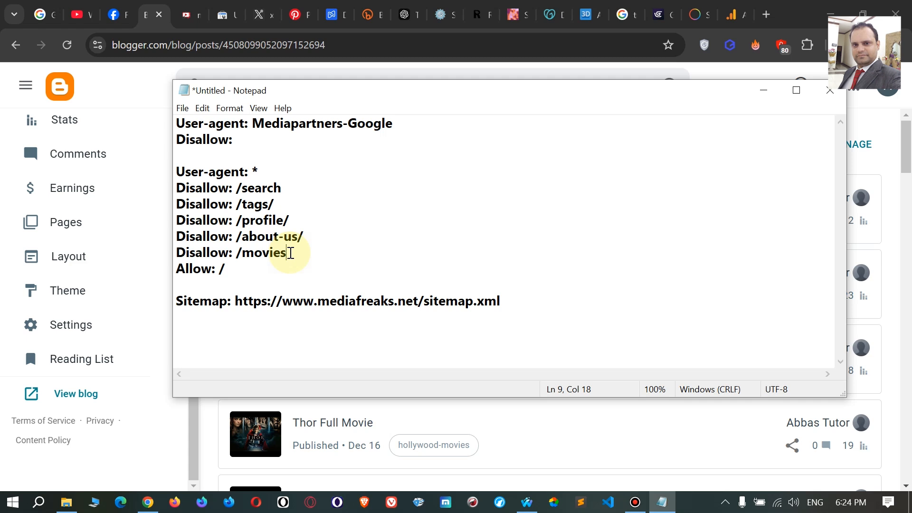
{"action": "left_click", "coordinate": [235, 270]}
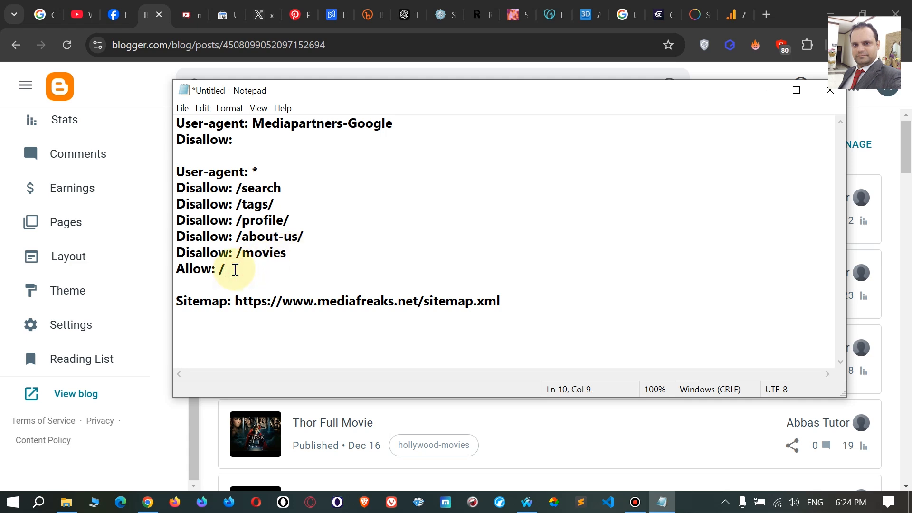
{"action": "key", "text": "Return"}
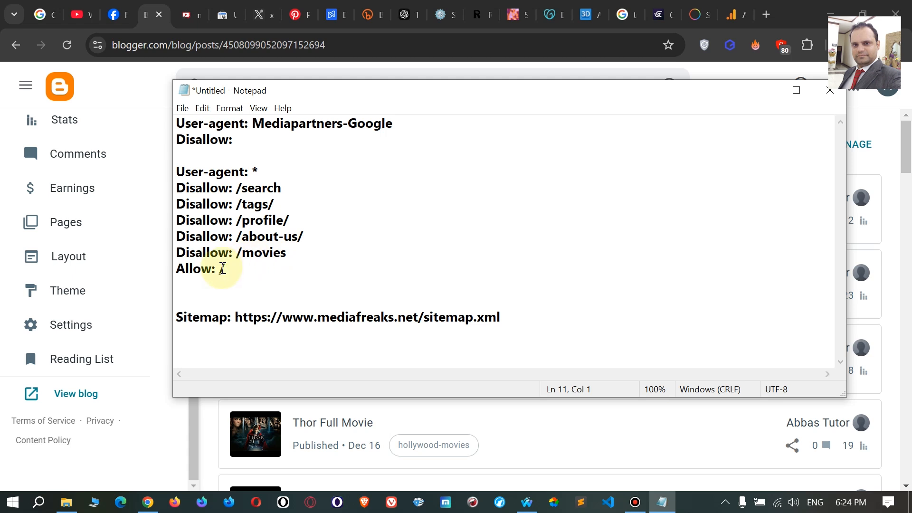
{"action": "left_click", "coordinate": [215, 269]}
{"action": "left_click_drag", "start_coordinate": [215, 269], "coordinate": [175, 269]}
{"action": "left_click", "coordinate": [232, 269]}
{"action": "left_click_drag", "start_coordinate": [227, 269], "coordinate": [175, 270]}
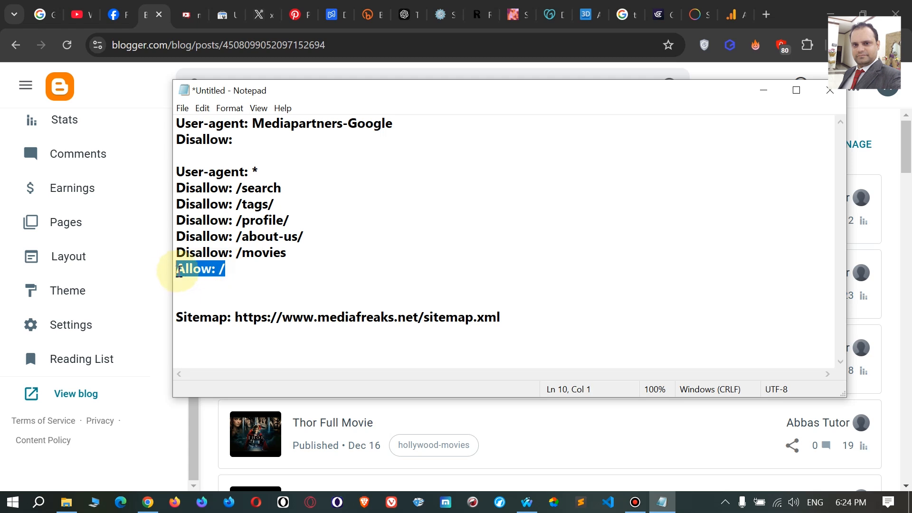
{"action": "right_click", "coordinate": [204, 269]}
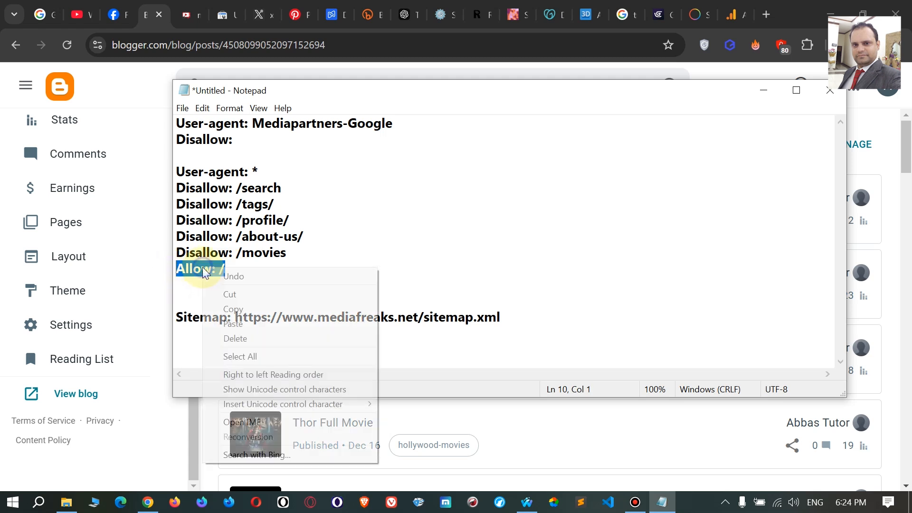
{"action": "left_click", "coordinate": [239, 310]}
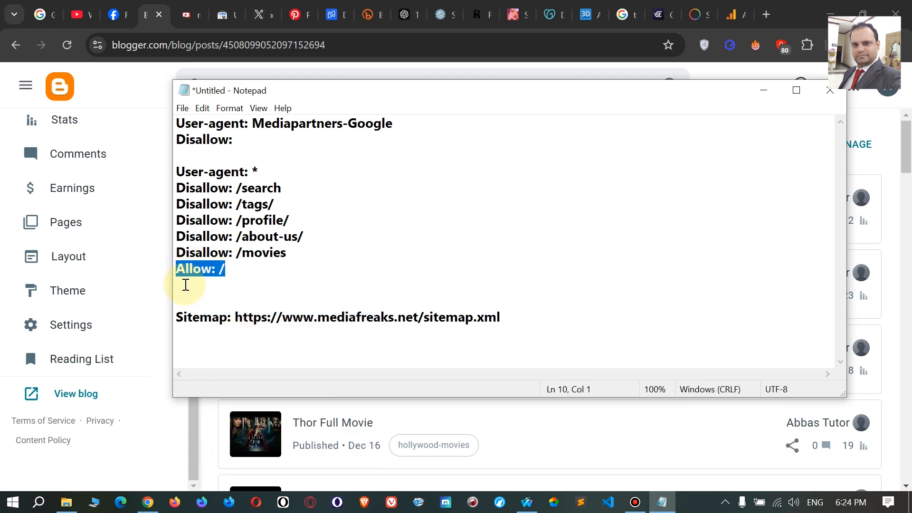
{"action": "left_click", "coordinate": [182, 285]}
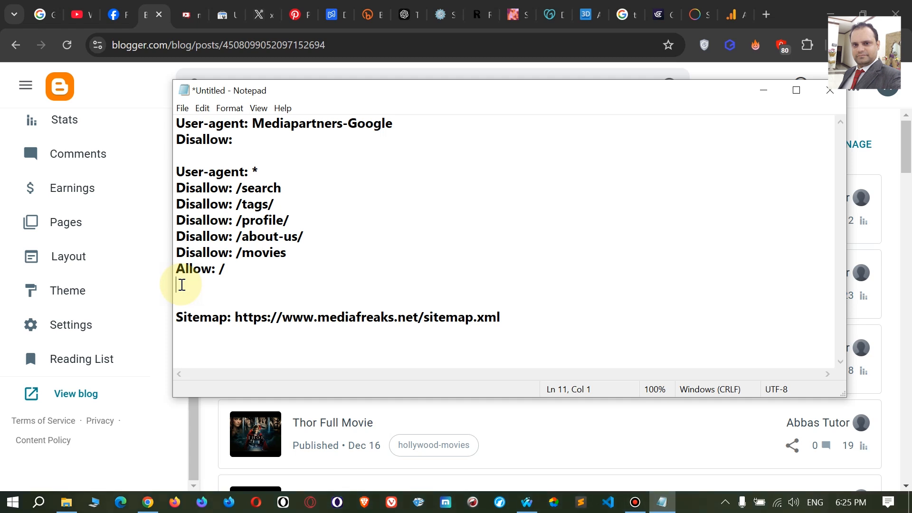
{"action": "right_click", "coordinate": [182, 285]}
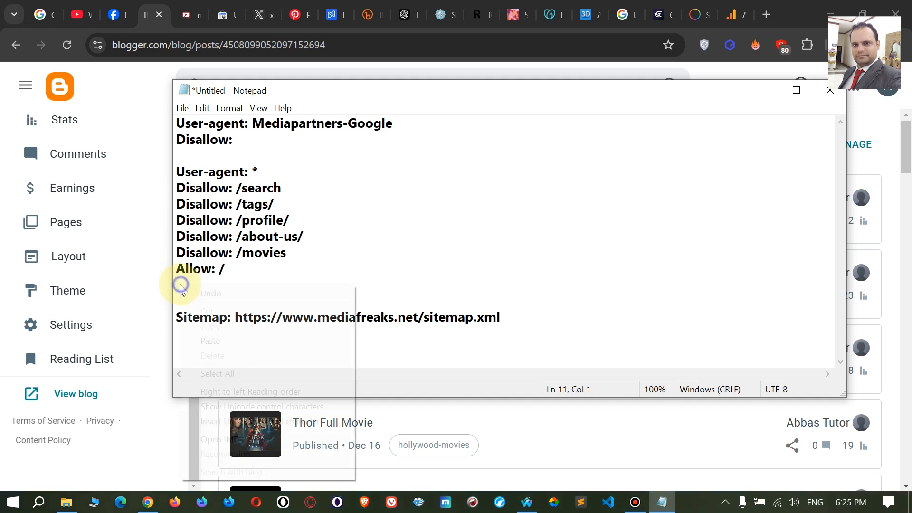
{"action": "left_click", "coordinate": [215, 340]}
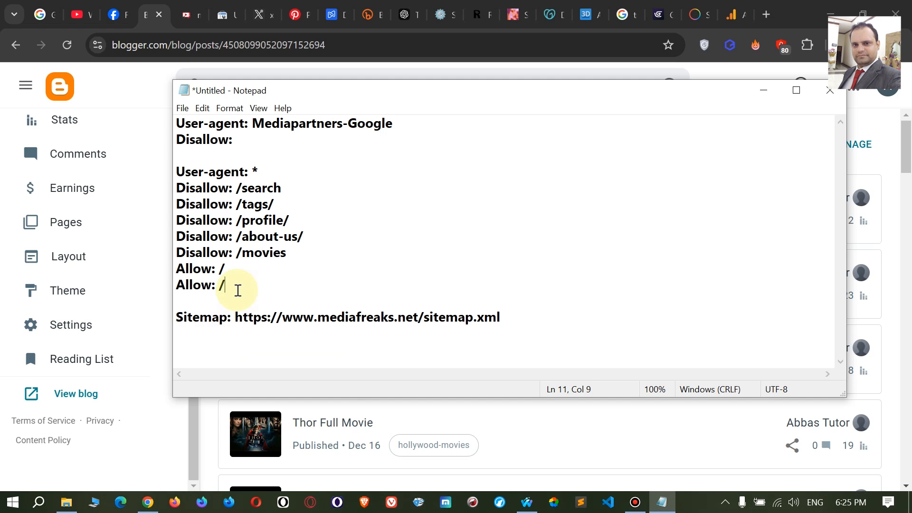
Extend the duplicated Allow rule so that it reads "Allow: /movies/hollywood".
{"action": "type", "text": "mov"}
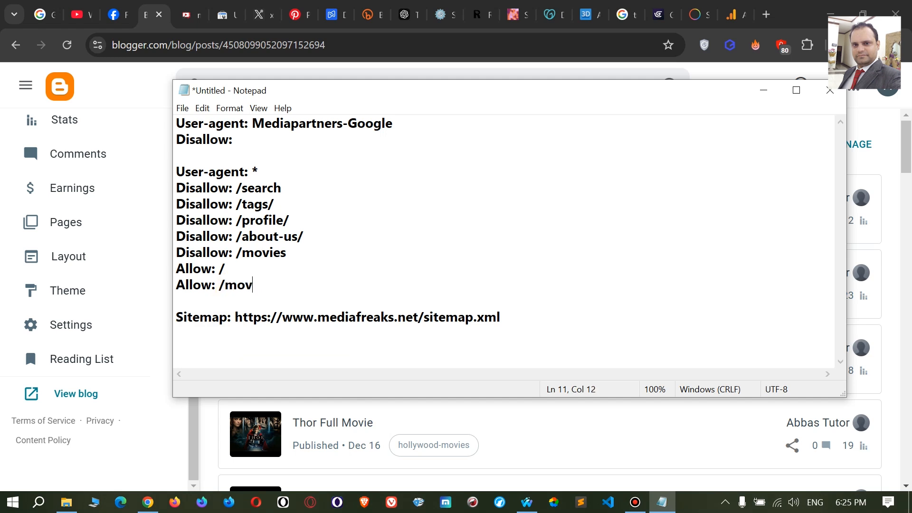
{"action": "type", "text": "ies/hollyw"}
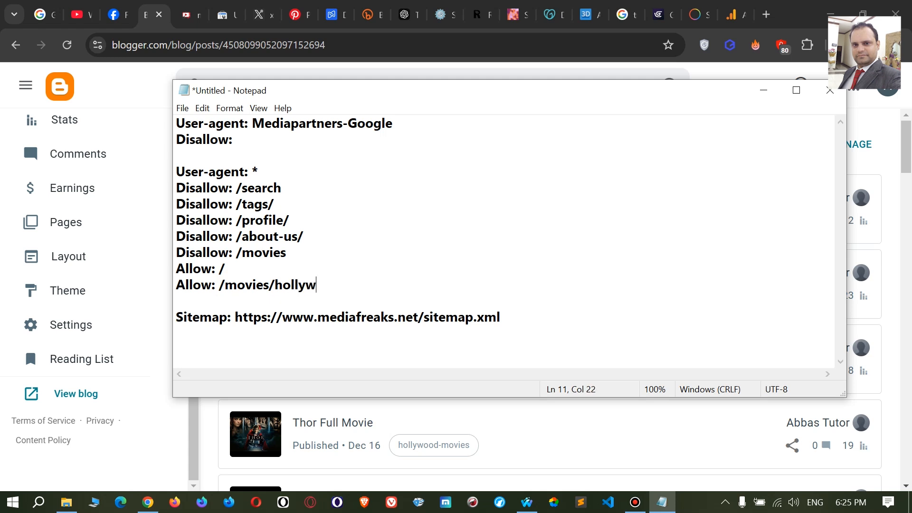
{"action": "type", "text": "od"}
{"action": "left_click_drag", "start_coordinate": [287, 252], "coordinate": [247, 257]}
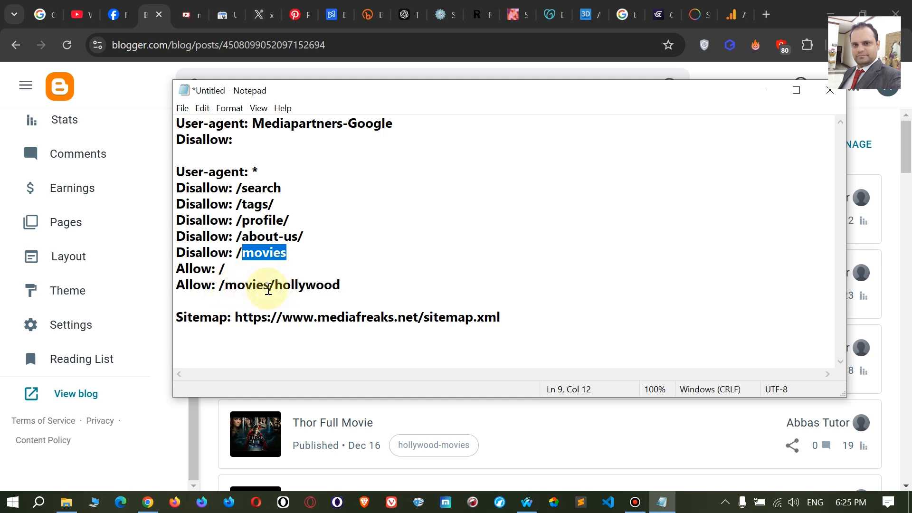
{"action": "left_click_drag", "start_coordinate": [276, 285], "coordinate": [337, 285]}
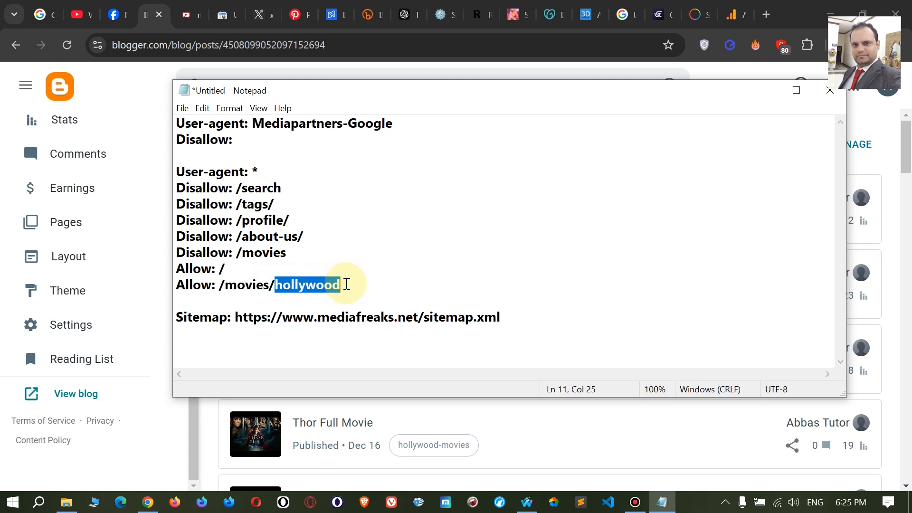
Delete the whole "Allow: /movies/hollywood" line, including its line break.
{"action": "key", "text": "BackSpace"}
{"action": "key", "text": "BackSpace"}
{"action": "key", "text": "BackSpace"}
{"action": "key", "text": "BackSpace"}
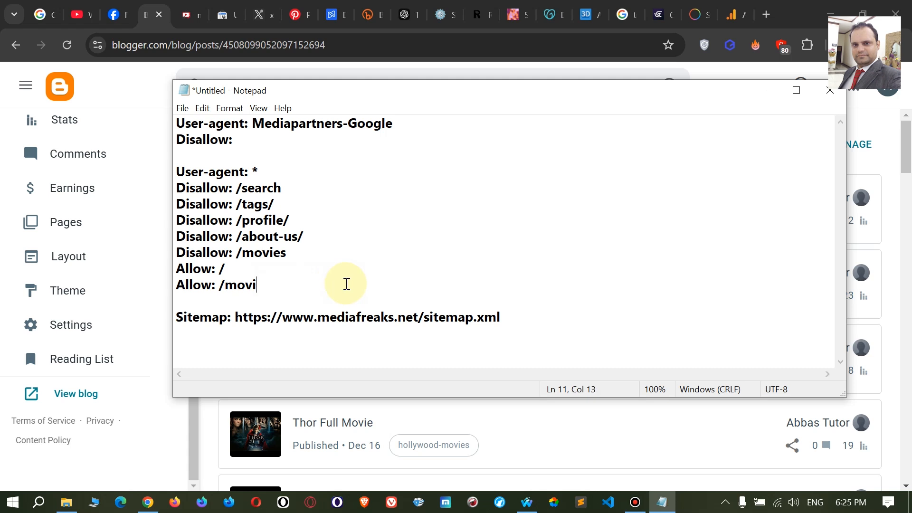
{"action": "key", "text": "BackSpace"}
{"action": "key", "text": "BackSpace"}
{"action": "key", "text": "BackSpace"}
{"action": "key", "text": "BackSpace"}
{"action": "key", "text": "BackSpace"}
{"action": "key", "text": "BackSpace"}
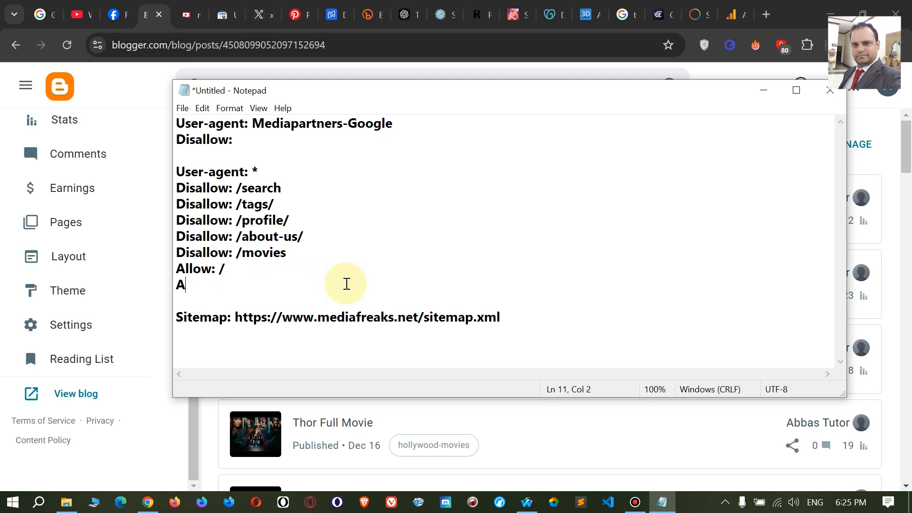
{"action": "key", "text": "BackSpace"}
{"action": "key", "text": "BackSpace"}
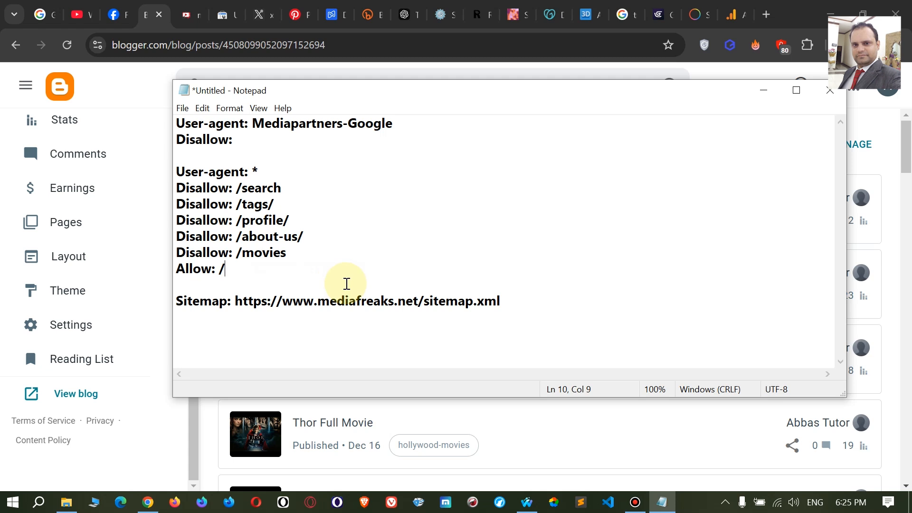
Remove the "Disallow: /movies" rule and its line, so that "Allow: /" directly follows "Disallow: /about-us/".
{"action": "left_click", "coordinate": [293, 252]}
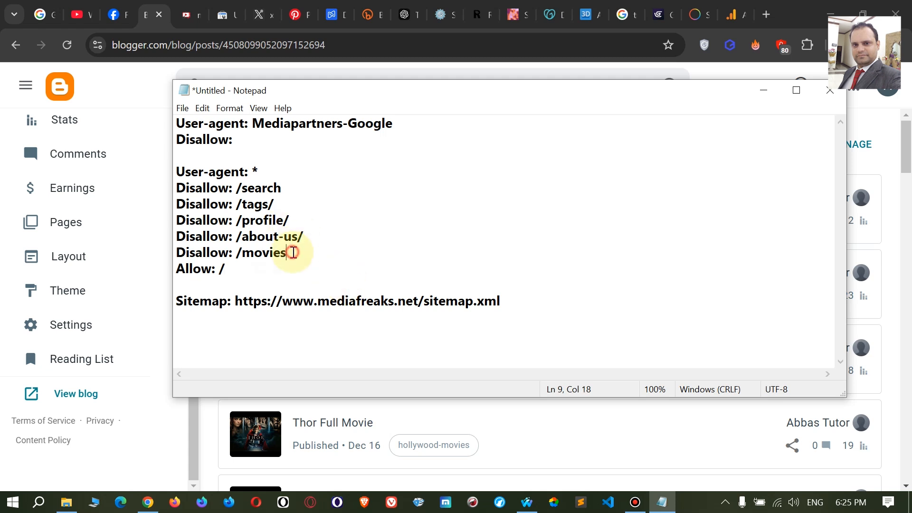
{"action": "key", "text": "BackSpace"}
{"action": "key", "text": "BackSpace"}
{"action": "key", "text": "BackSpace"}
{"action": "key", "text": "BackSpace"}
{"action": "key", "text": "BackSpace"}
{"action": "key", "text": "BackSpace"}
{"action": "key", "text": "BackSpace"}
{"action": "key", "text": "BackSpace"}
{"action": "key", "text": "BackSpace"}
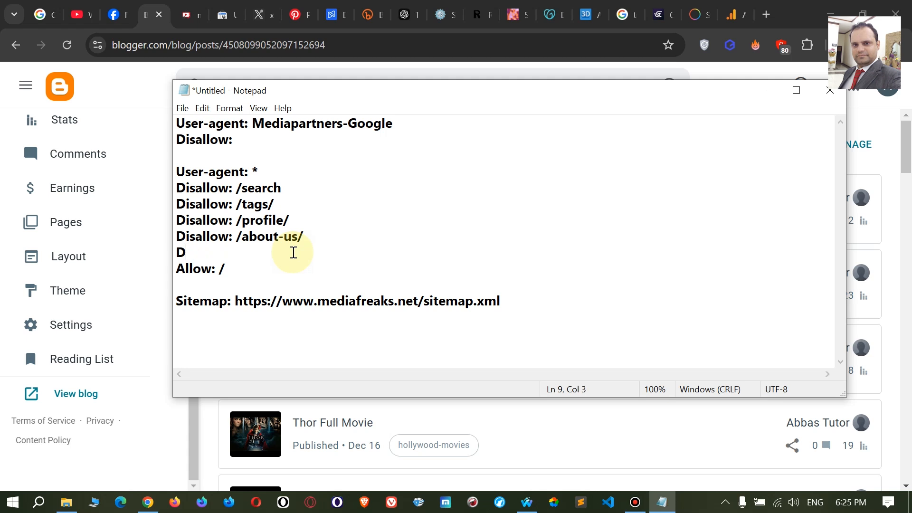
{"action": "key", "text": "BackSpace"}
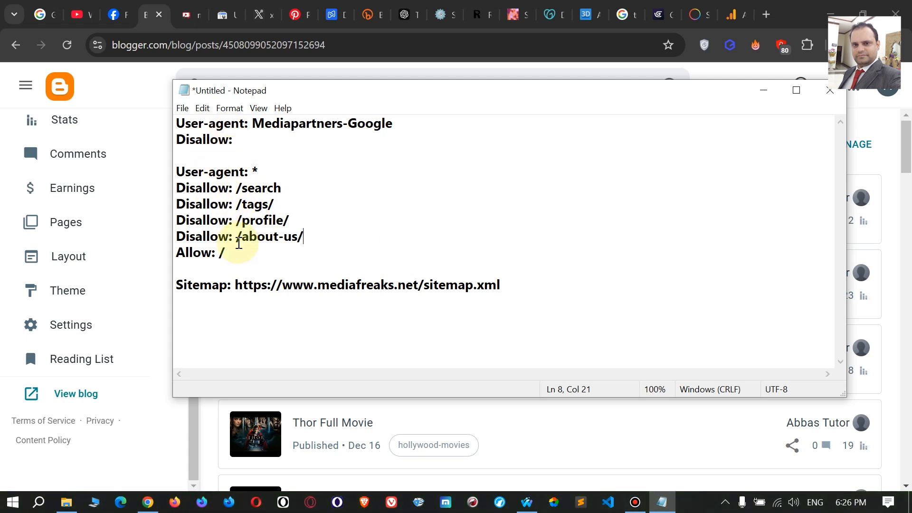
{"action": "left_click_drag", "start_coordinate": [176, 252], "coordinate": [230, 255]}
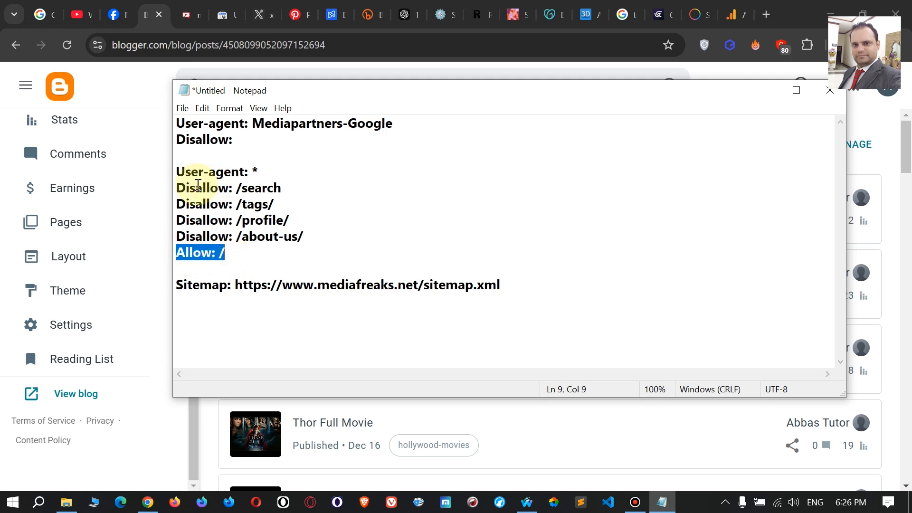
{"action": "left_click", "coordinate": [176, 187]}
{"action": "left_click_drag", "start_coordinate": [205, 195], "coordinate": [309, 236]}
{"action": "left_click", "coordinate": [219, 223]}
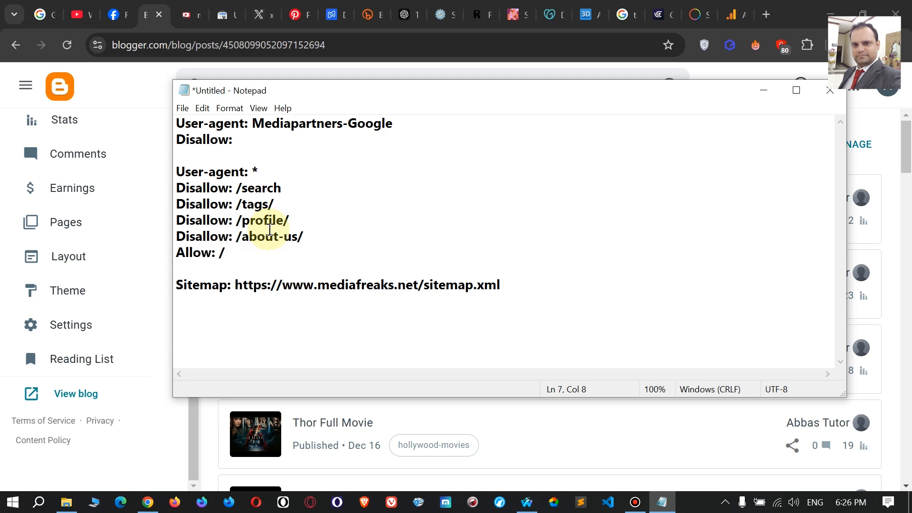
Copy the complete robots.txt text, from the first User-agent line through the Sitemap line.
{"action": "key", "text": "ctrl+End"}
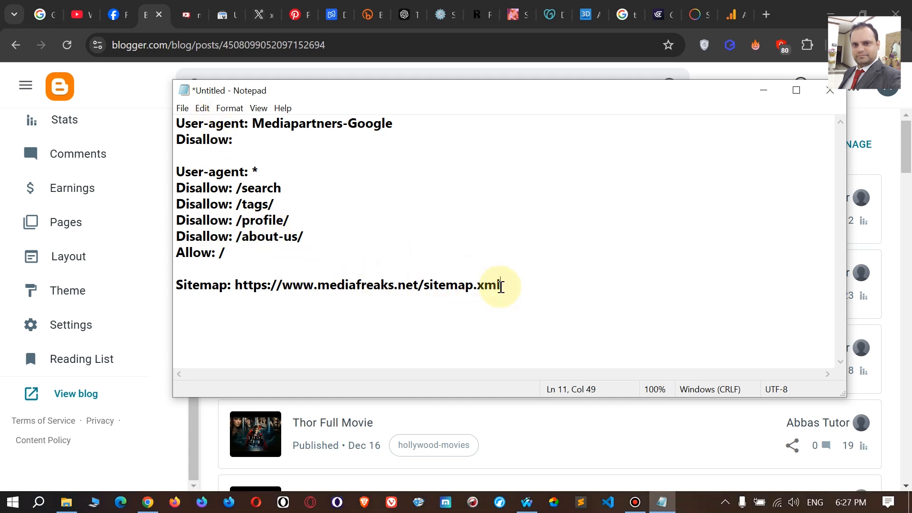
{"action": "left_click_drag", "start_coordinate": [501, 285], "coordinate": [177, 126]}
{"action": "right_click", "coordinate": [195, 130]}
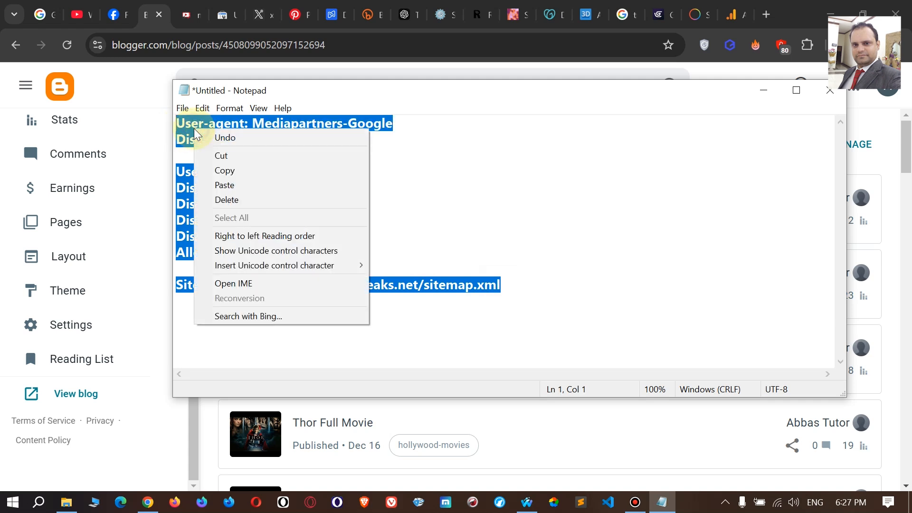
{"action": "left_click", "coordinate": [224, 171]}
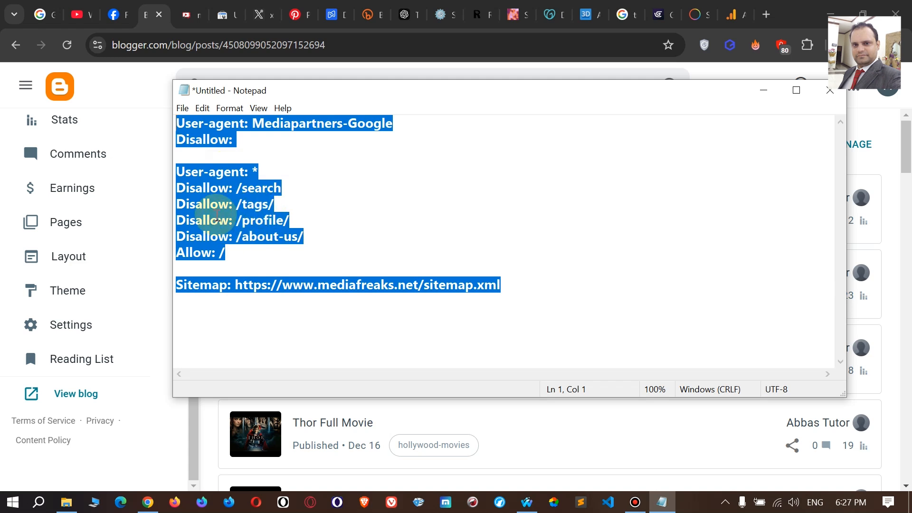
Switch to the browser and open the blog's Blogger settings at the "Crawlers and indexing" section.
{"action": "left_click", "coordinate": [107, 88]}
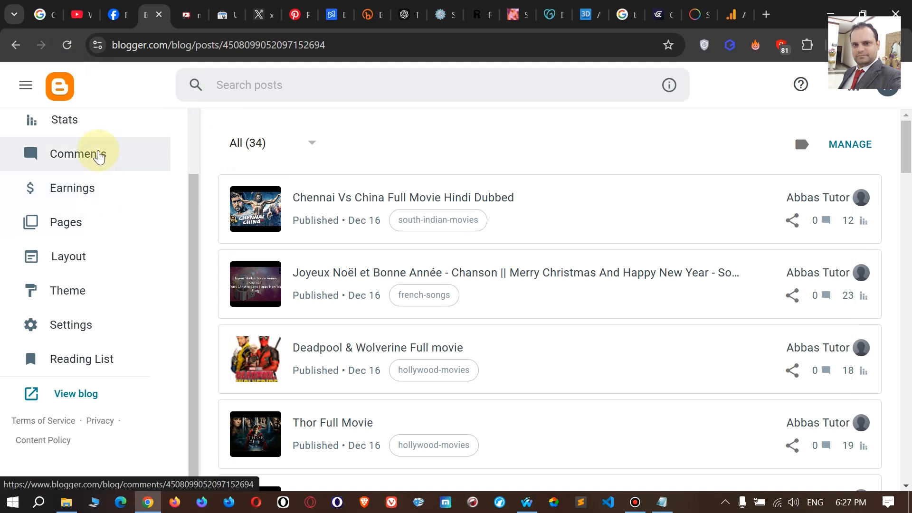
{"action": "scroll", "coordinate": [102, 297], "scroll_direction": "up", "scroll_amount": 3}
{"action": "scroll", "coordinate": [105, 297], "scroll_direction": "down", "scroll_amount": 3}
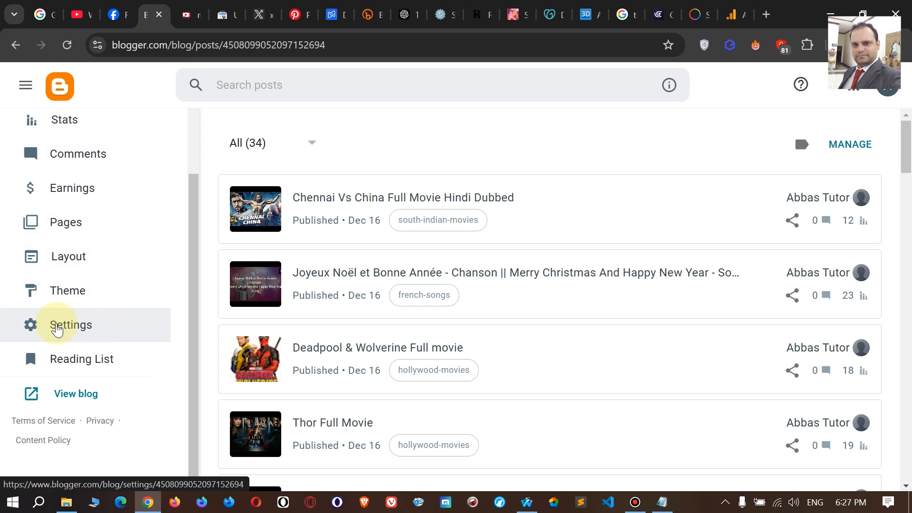
{"action": "left_click", "coordinate": [57, 328]}
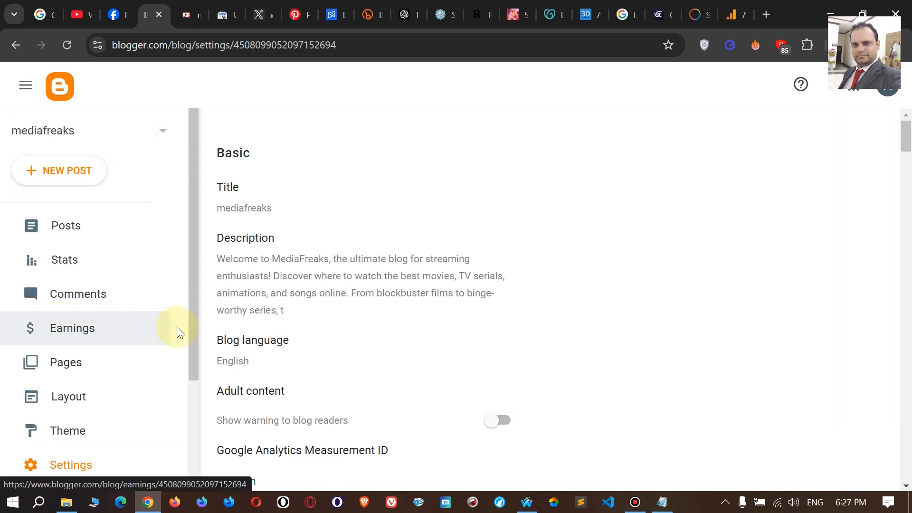
{"action": "scroll", "coordinate": [284, 222], "scroll_direction": "down", "scroll_amount": 15}
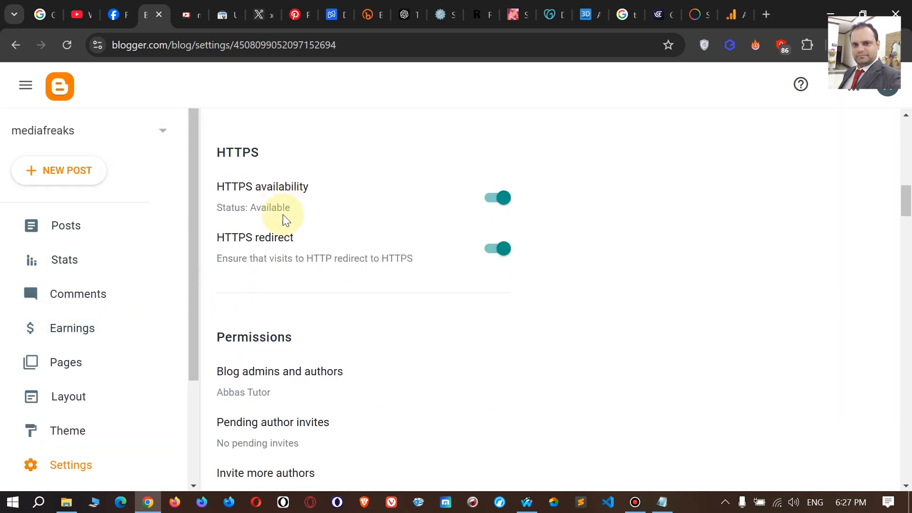
{"action": "scroll", "coordinate": [284, 220], "scroll_direction": "down", "scroll_amount": 12}
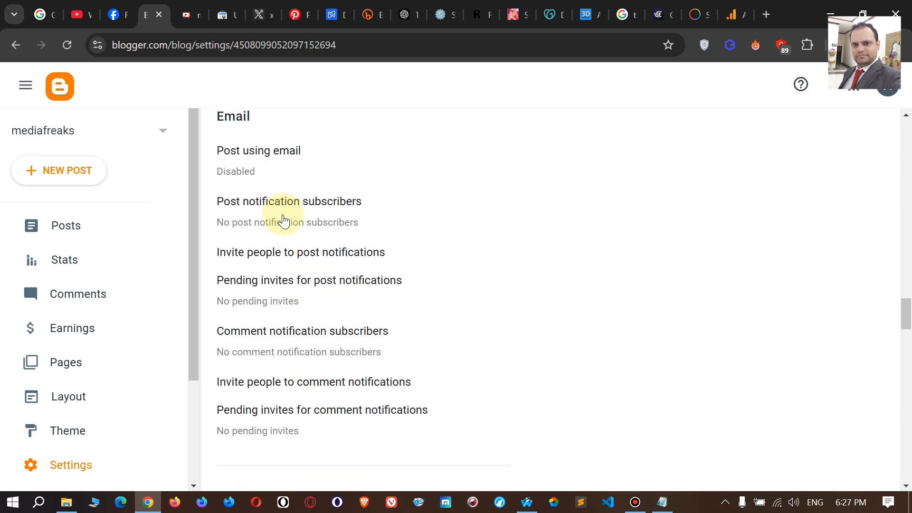
{"action": "scroll", "coordinate": [284, 220], "scroll_direction": "down", "scroll_amount": 4}
{"action": "scroll", "coordinate": [283, 221], "scroll_direction": "down", "scroll_amount": 10}
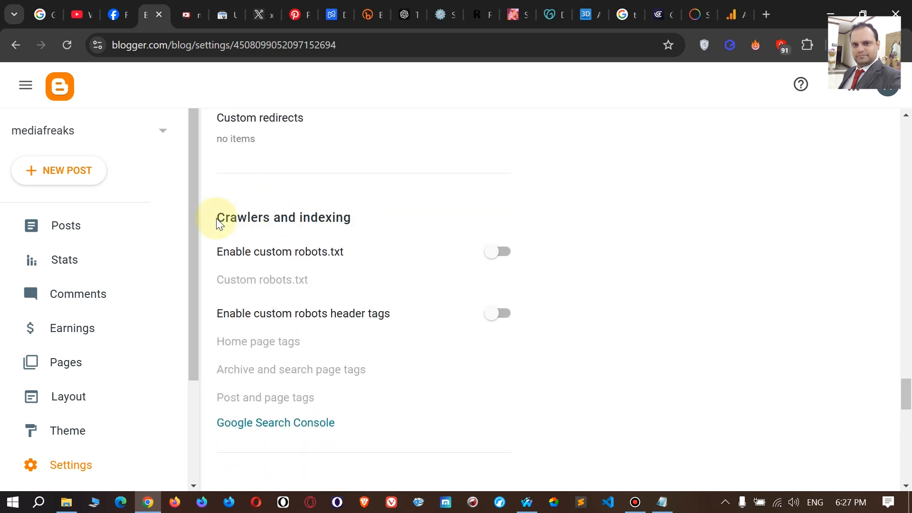
{"action": "left_click_drag", "start_coordinate": [217, 220], "coordinate": [351, 220]}
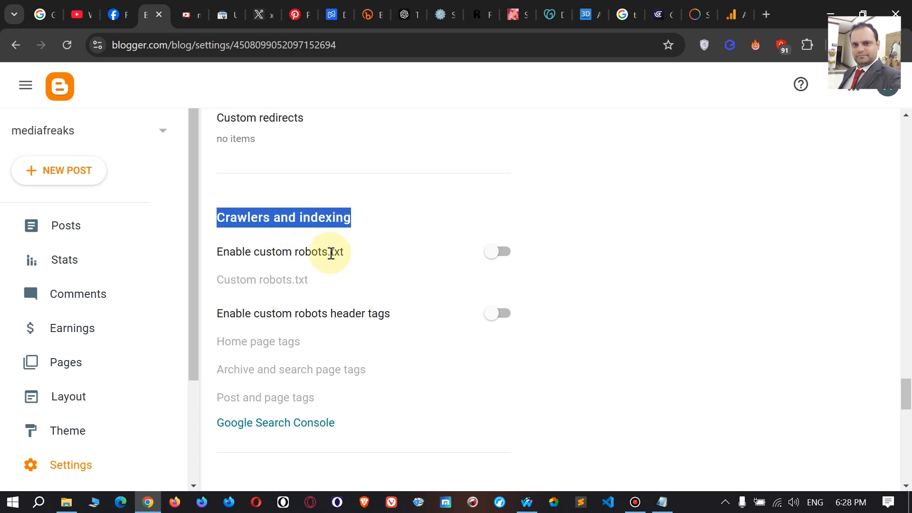
Enable custom robots.txt, paste the copied rules as its content, check them from the first User-agent line to the Sitemap, and save.
{"action": "left_click", "coordinate": [498, 255]}
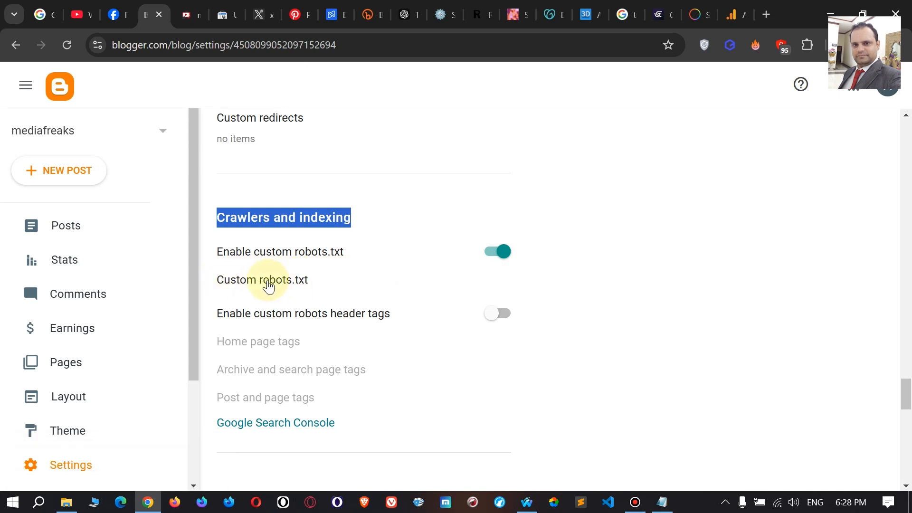
{"action": "left_click", "coordinate": [261, 282]}
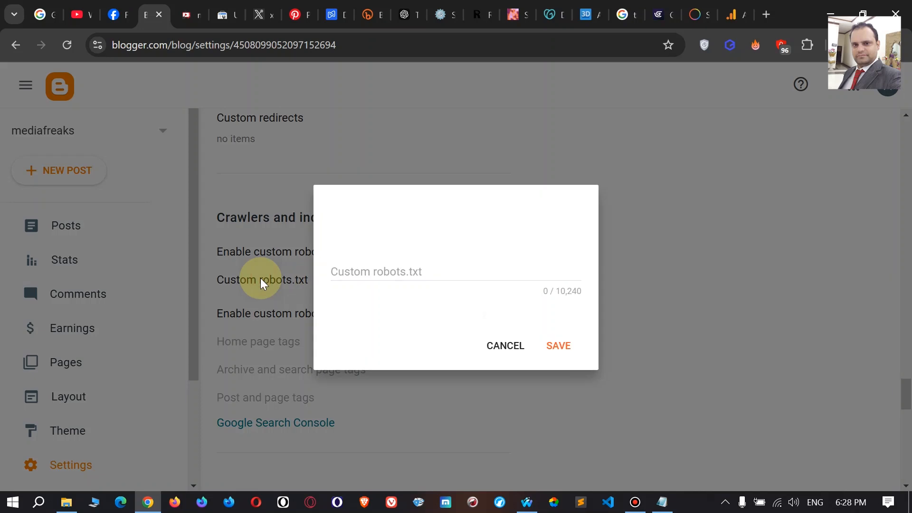
{"action": "left_click", "coordinate": [367, 269]}
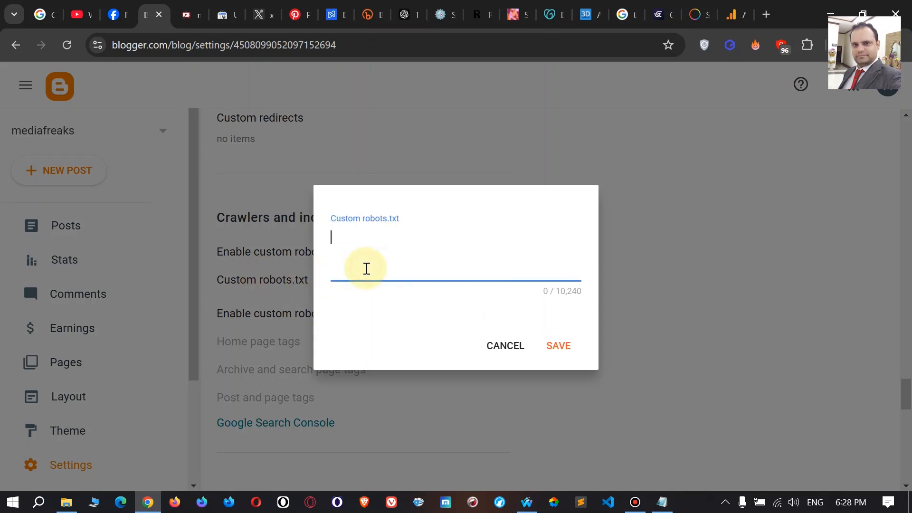
{"action": "right_click", "coordinate": [349, 241]}
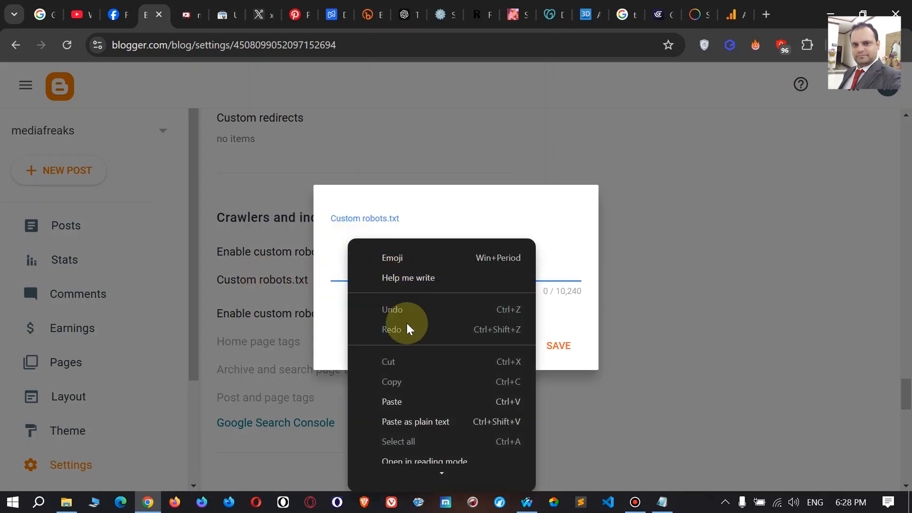
{"action": "left_click", "coordinate": [408, 402]}
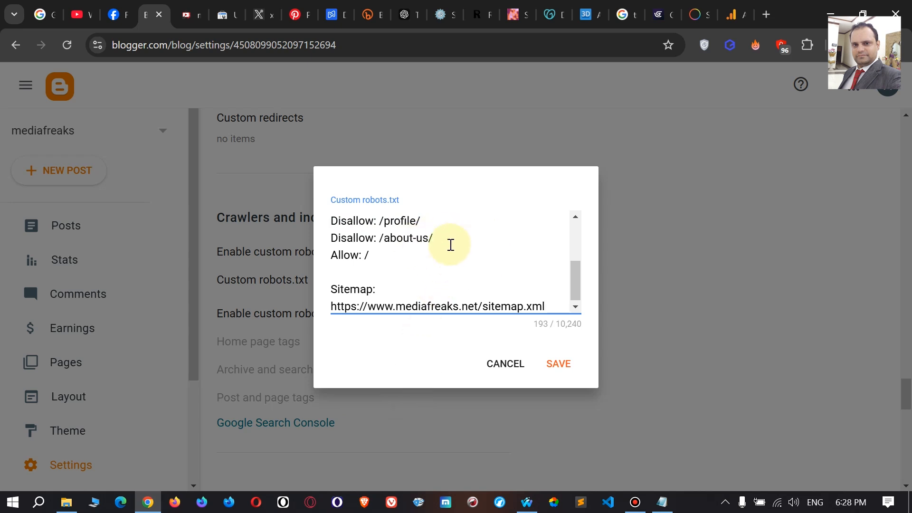
{"action": "scroll", "coordinate": [447, 258], "scroll_direction": "up", "scroll_amount": 3}
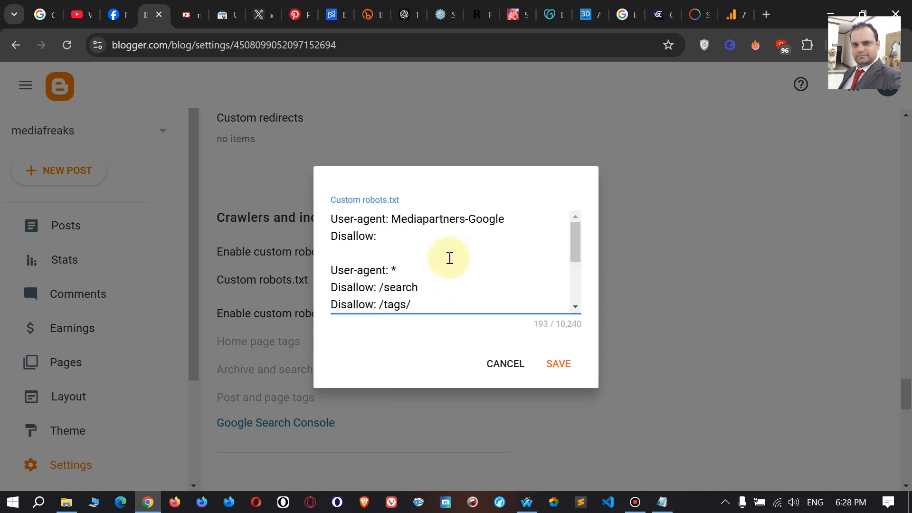
{"action": "scroll", "coordinate": [450, 258], "scroll_direction": "down", "scroll_amount": 3}
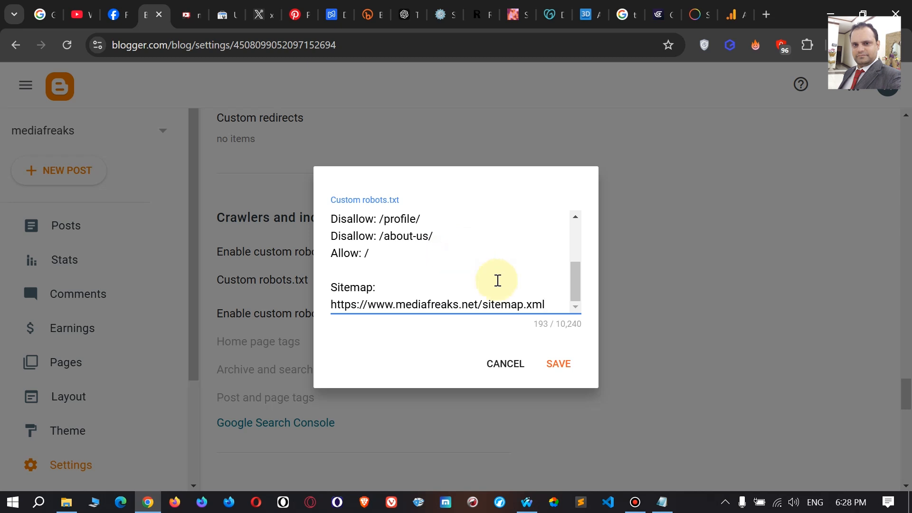
{"action": "left_click", "coordinate": [560, 365]}
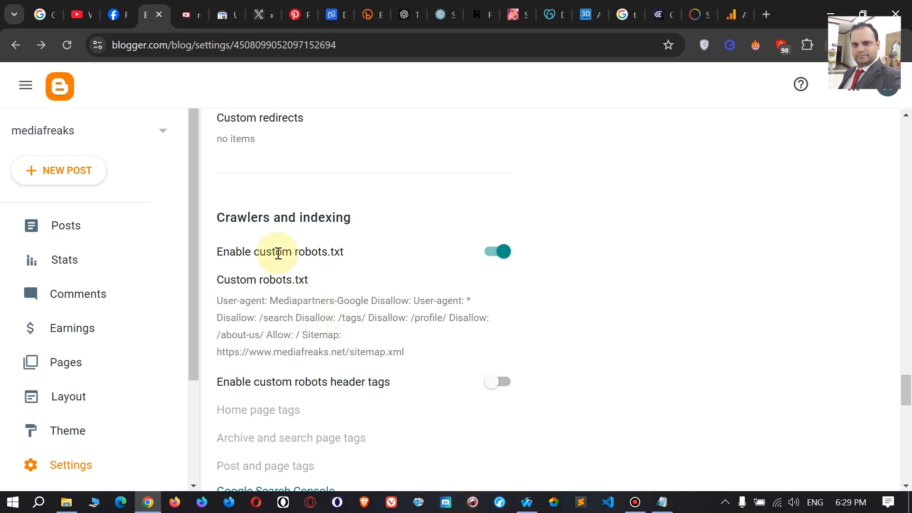
Leave the settings and open the blog's list of all posts.
{"action": "left_click", "coordinate": [78, 226]}
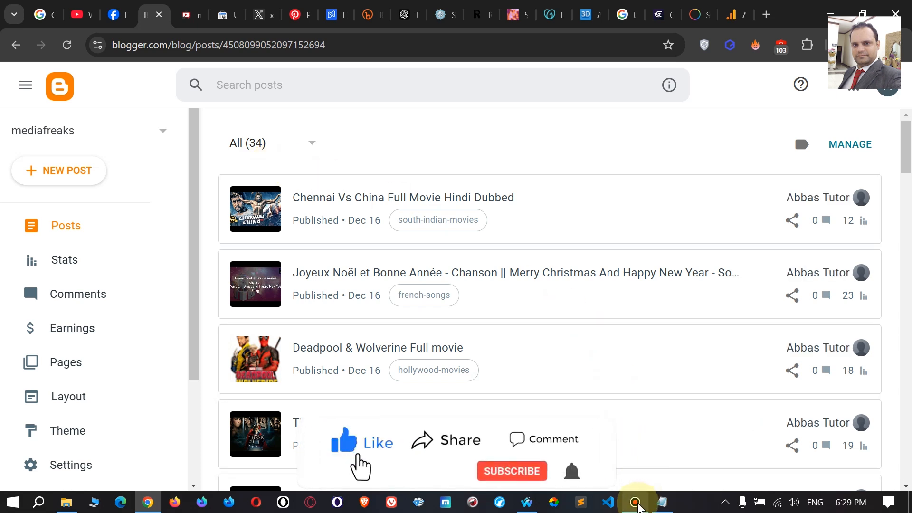
{"action": "mouse_move", "coordinate": [637, 503]}
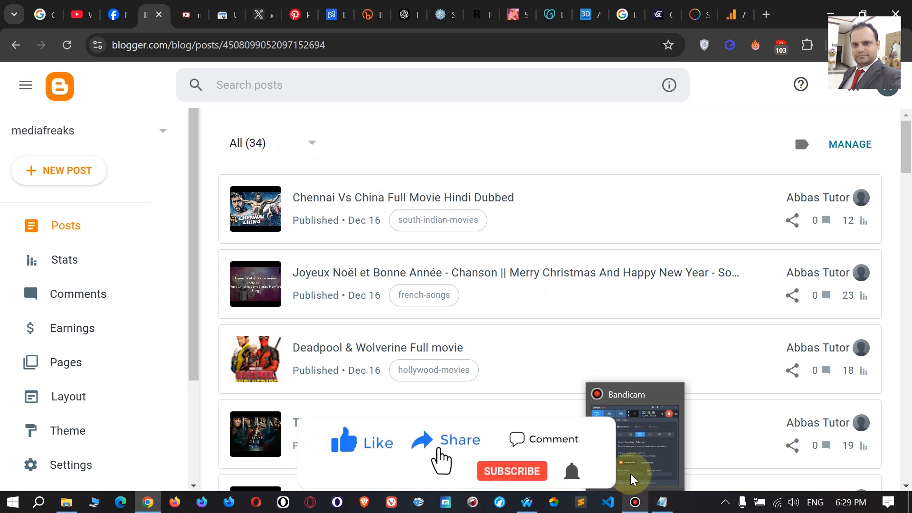